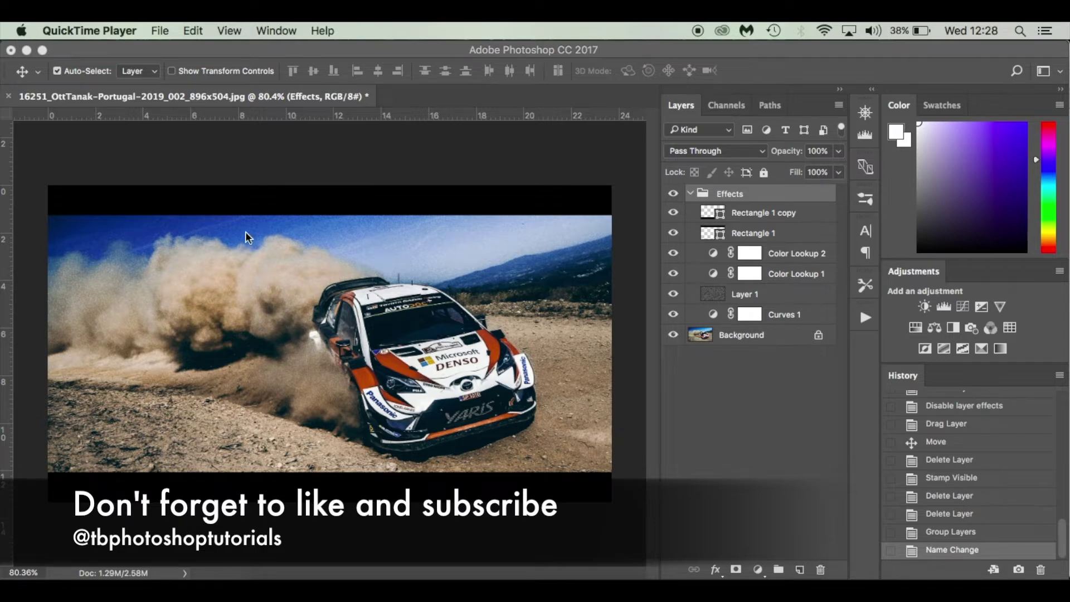
Toggle the Effects group's visibility off and on to compare against the original photo.
click(674, 195)
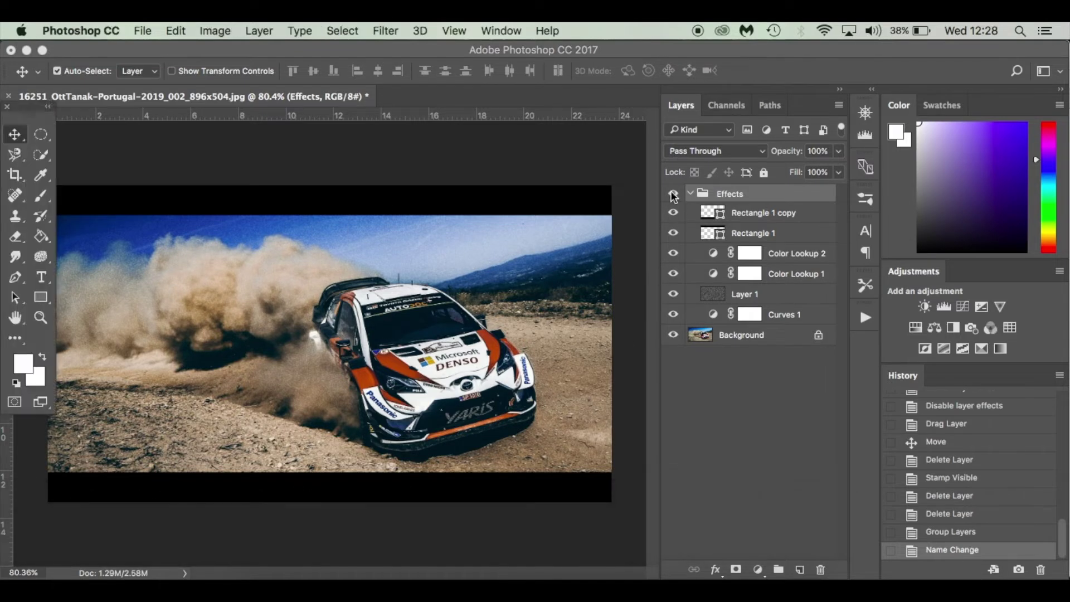
click(674, 195)
click(673, 195)
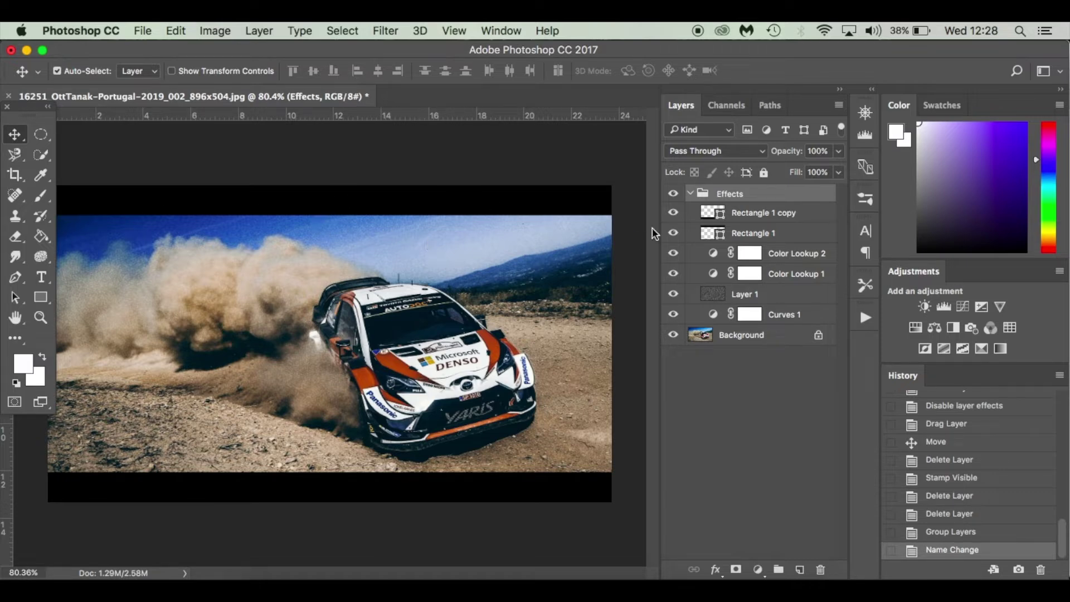
Collapse and hide the Effects group, then delete it.
click(691, 194)
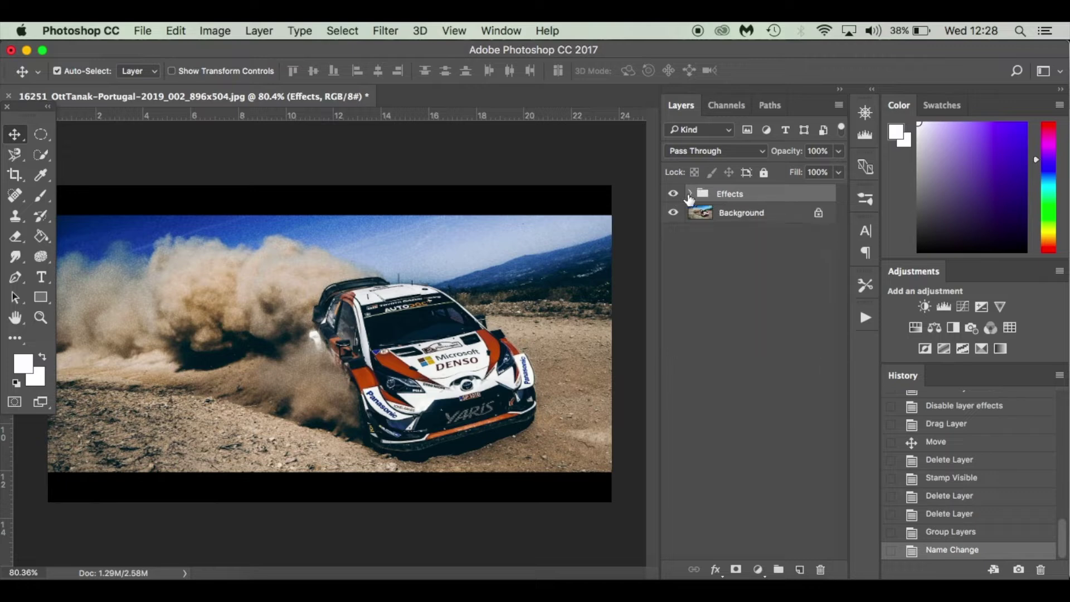
click(673, 194)
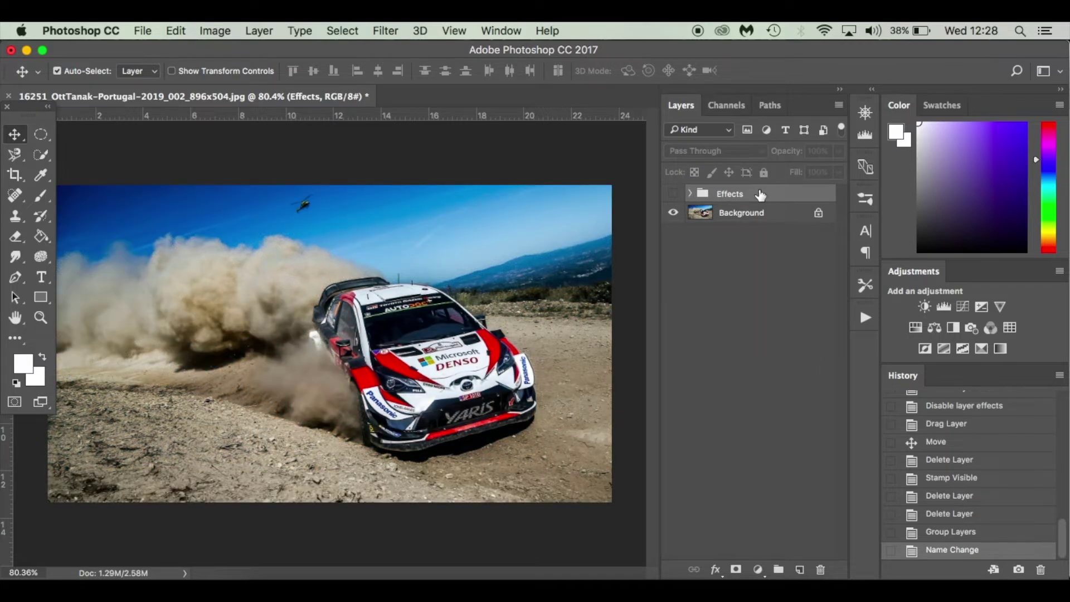
drag(760, 194, 822, 569)
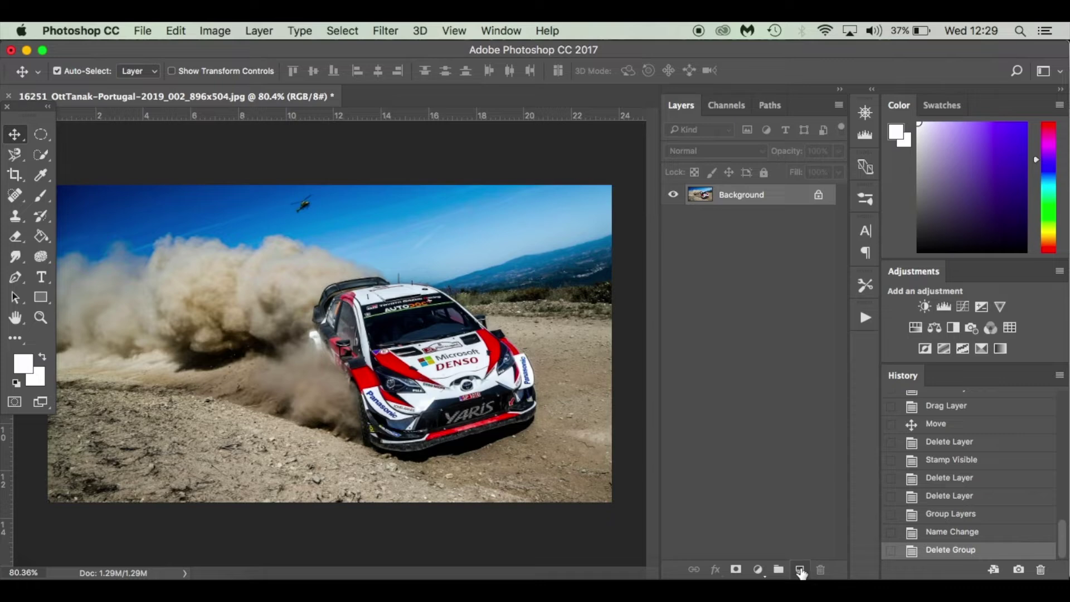
Add a new Layer 1 above the photo and reset colours to black over white.
click(800, 569)
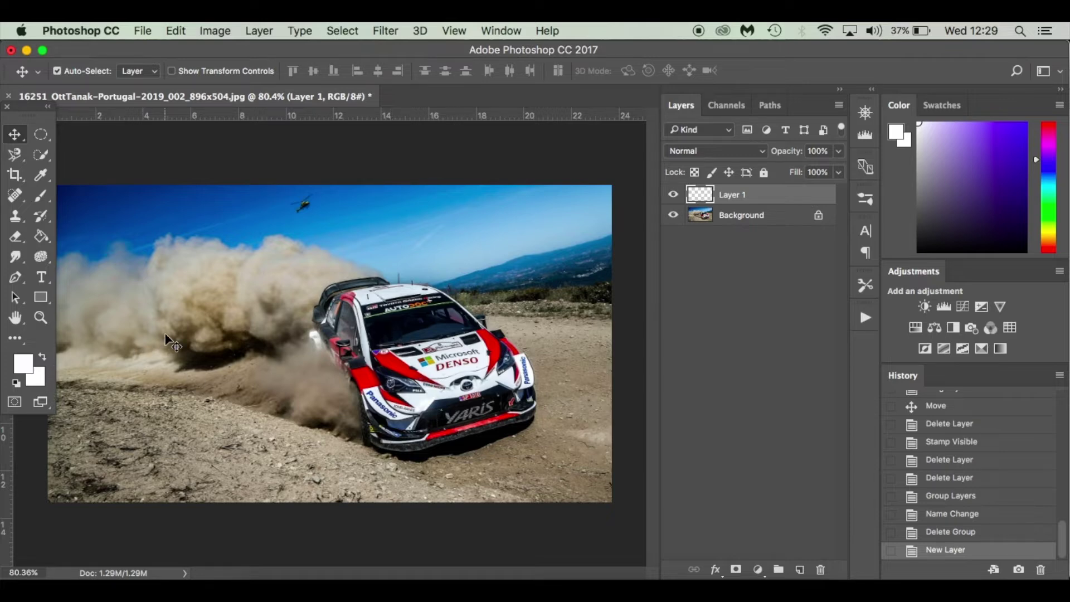
key(g)
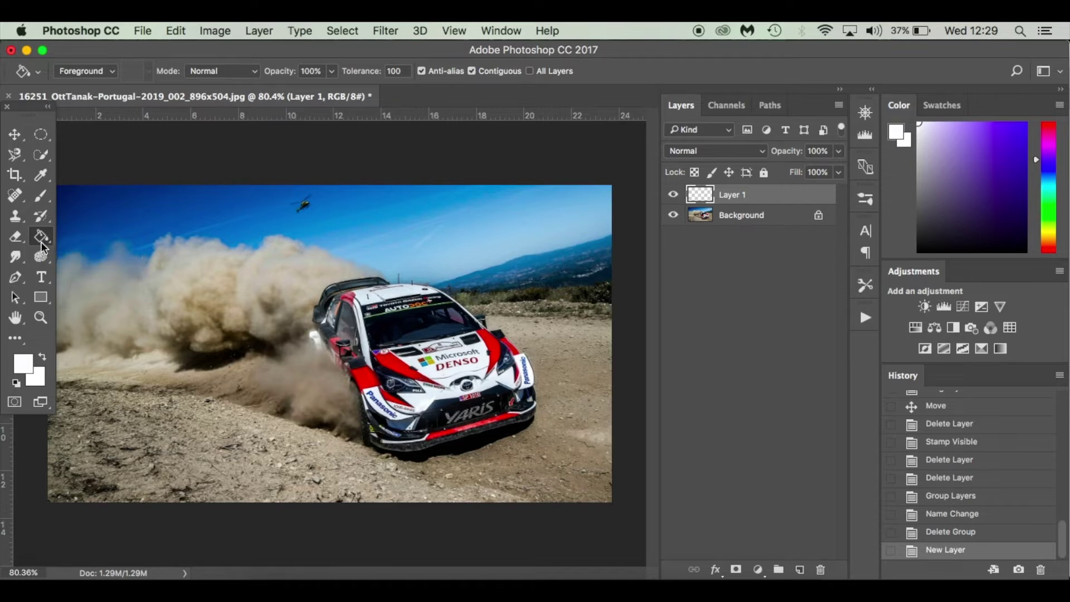
right_click(43, 246)
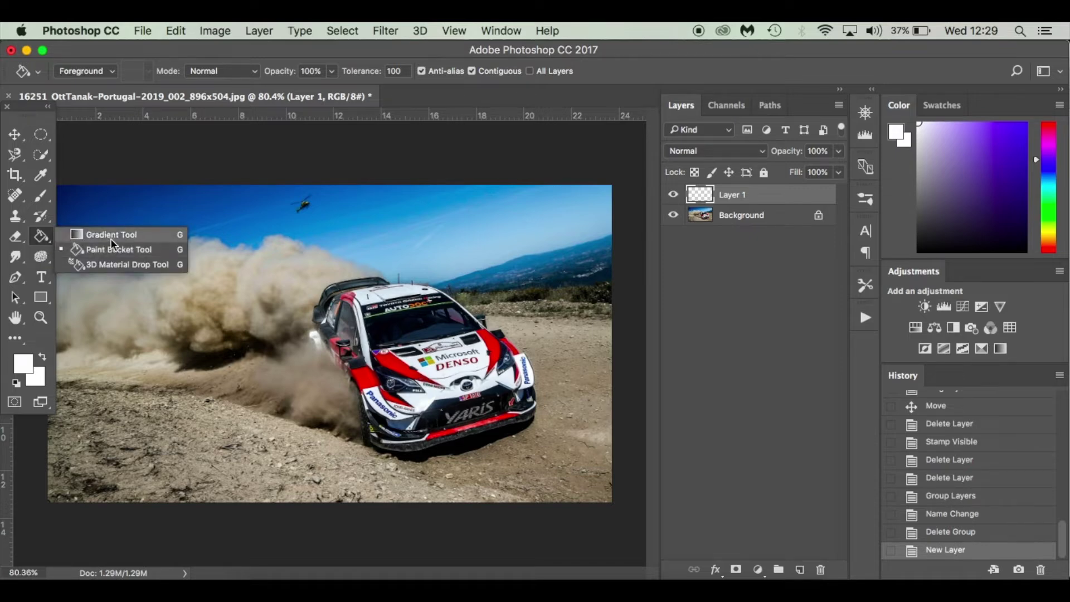
click(148, 251)
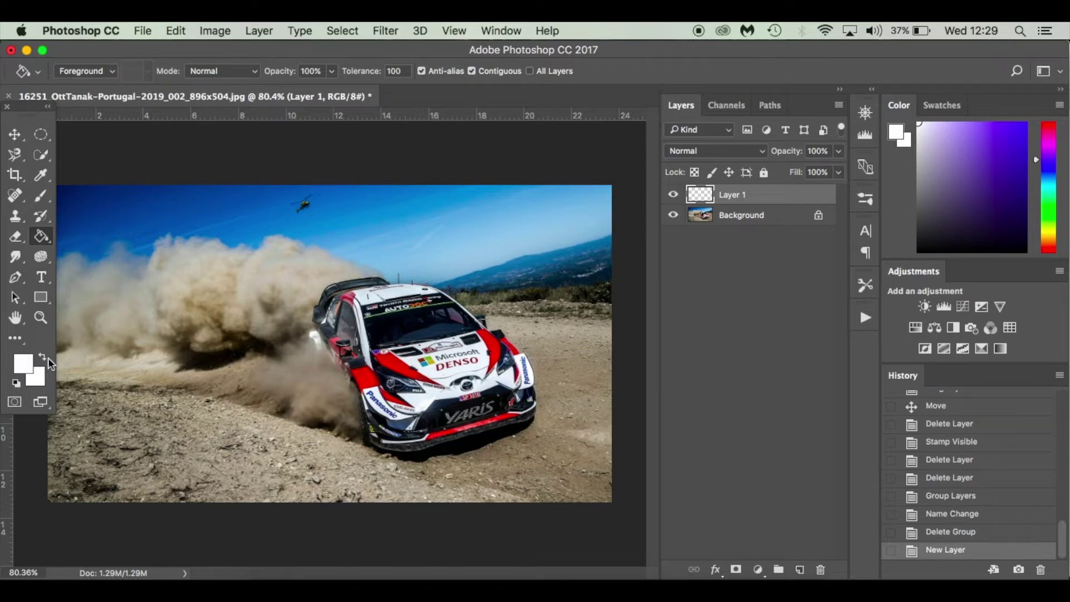
key(d)
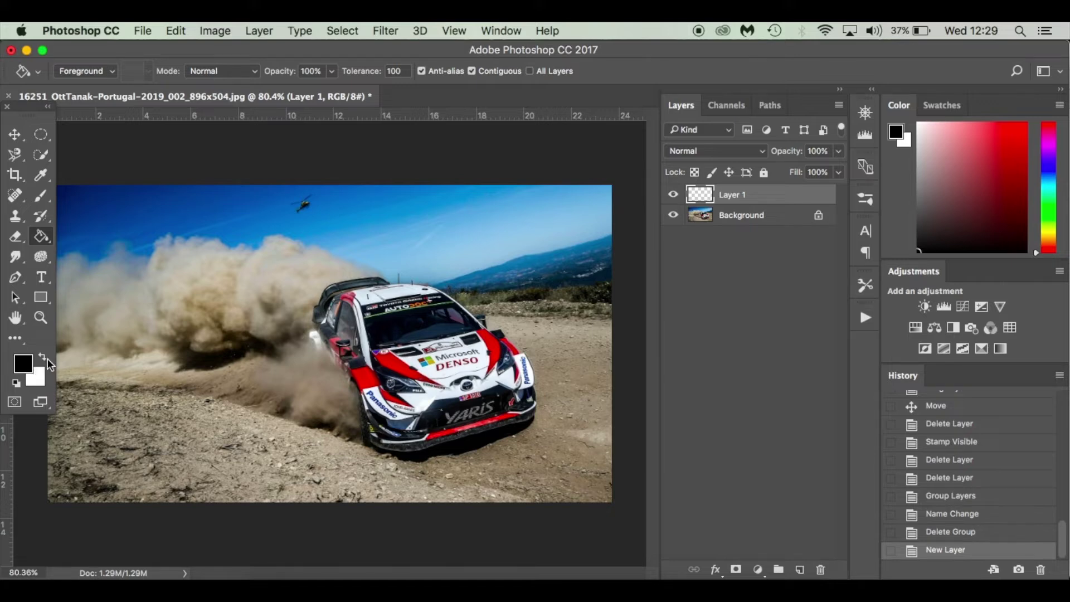
double_click(45, 357)
click(45, 359)
click(45, 360)
Fill Layer 1 with solid black.
click(243, 284)
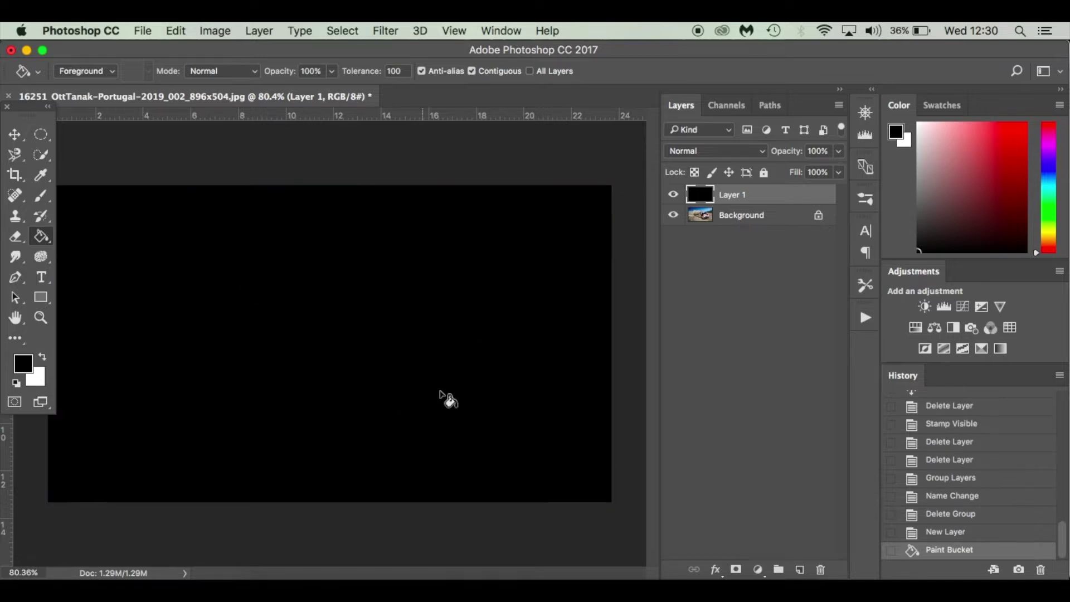
key(super+z)
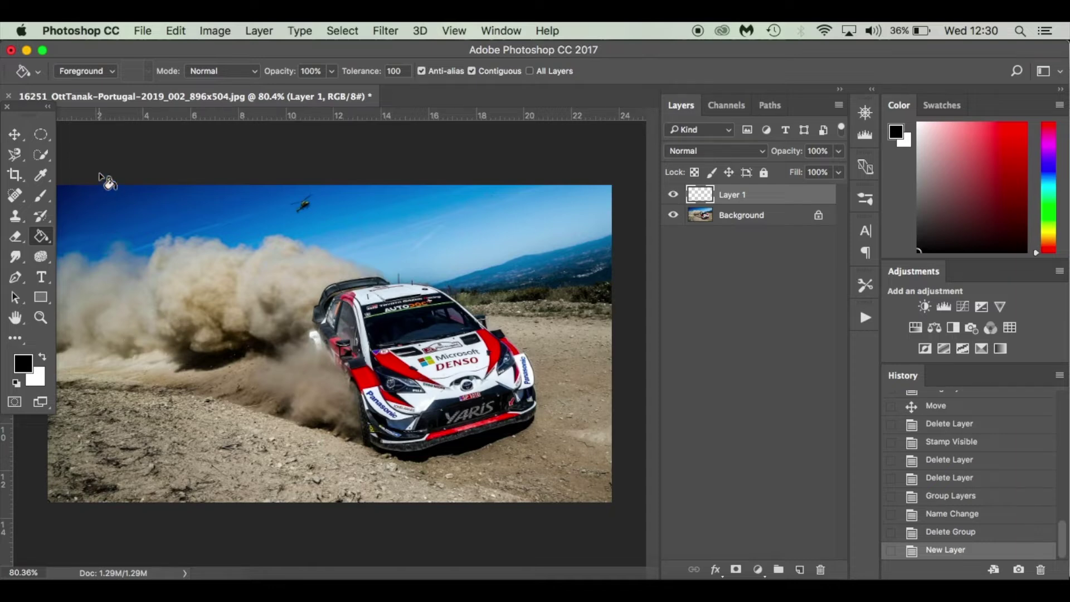
click(15, 134)
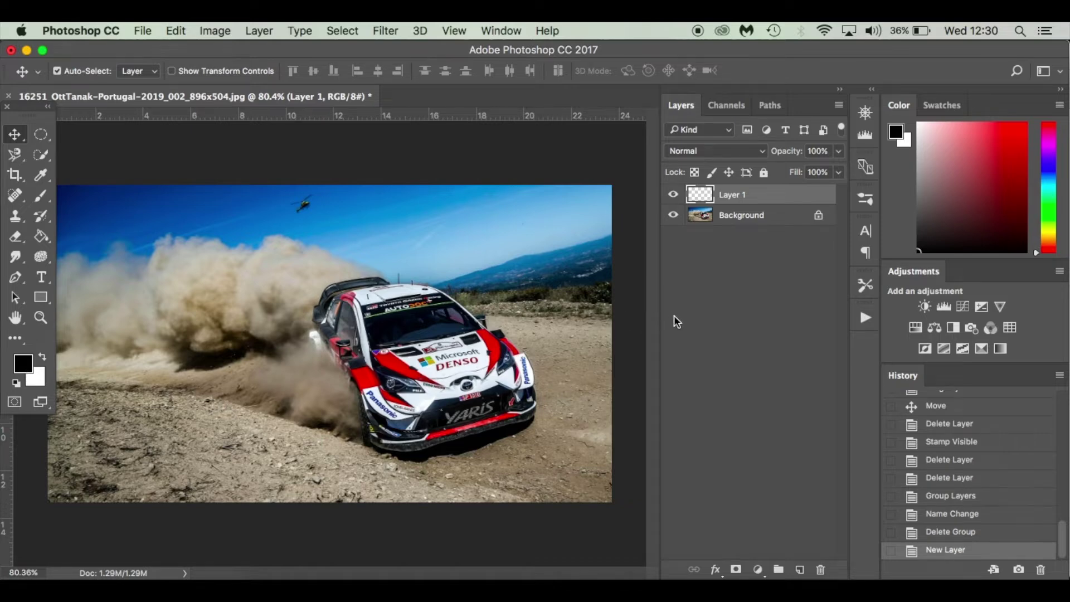
key(alt+BackSpace)
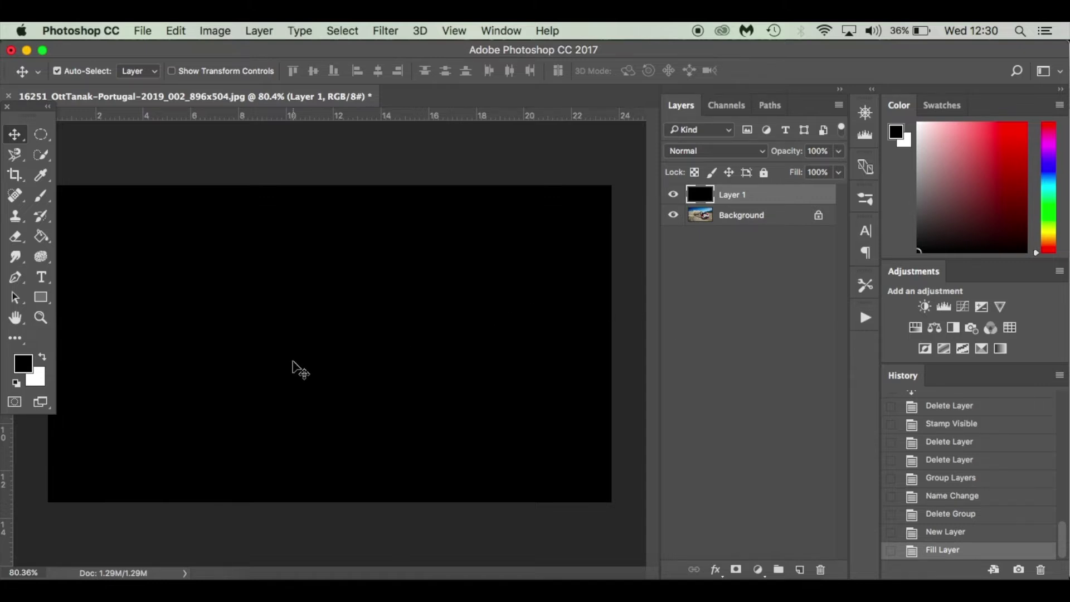
key(super+BackSpace)
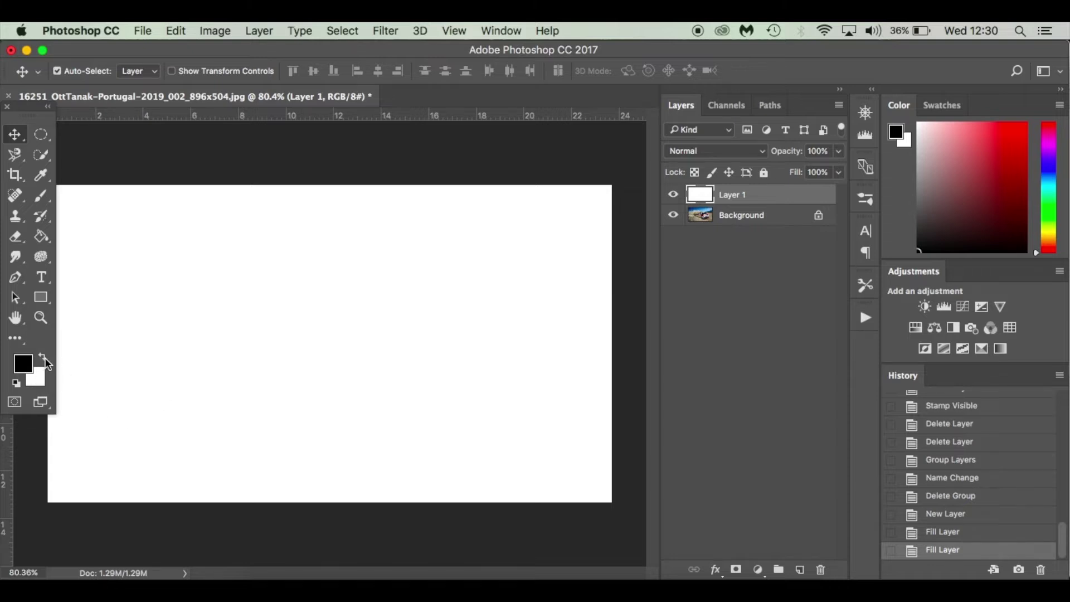
key(alt+BackSpace)
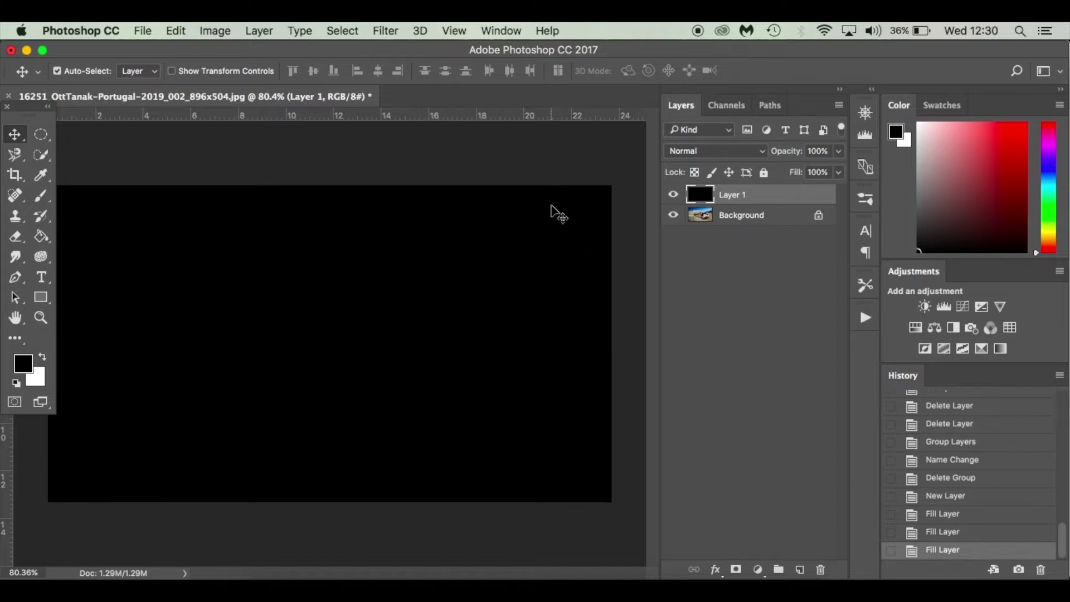
Apply Add Noise to Layer 1 at 100%, Gaussian, Monochromatic.
click(389, 27)
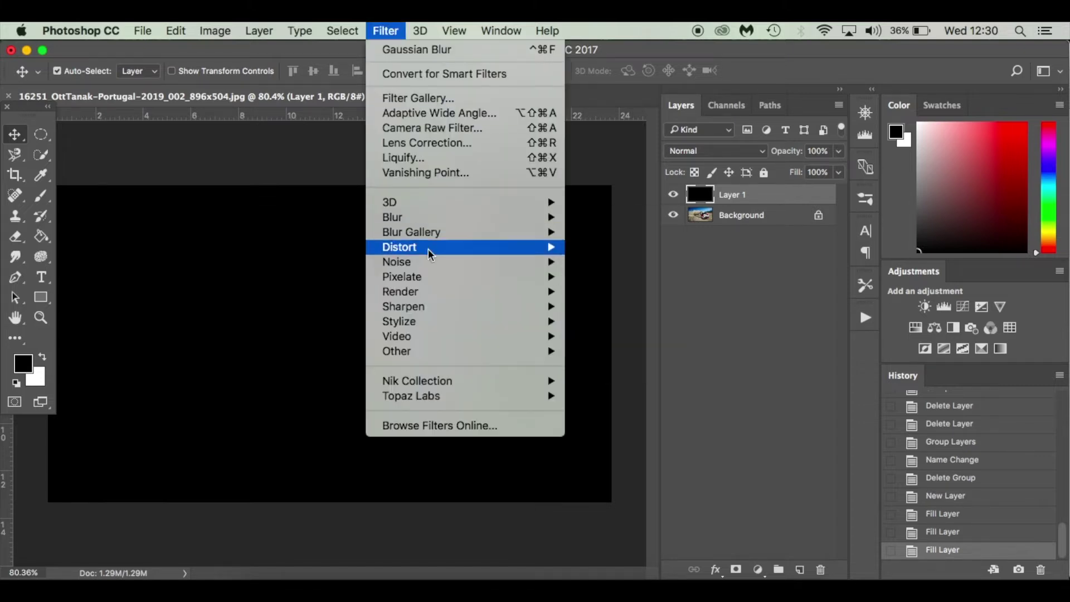
mouse_move(430, 262)
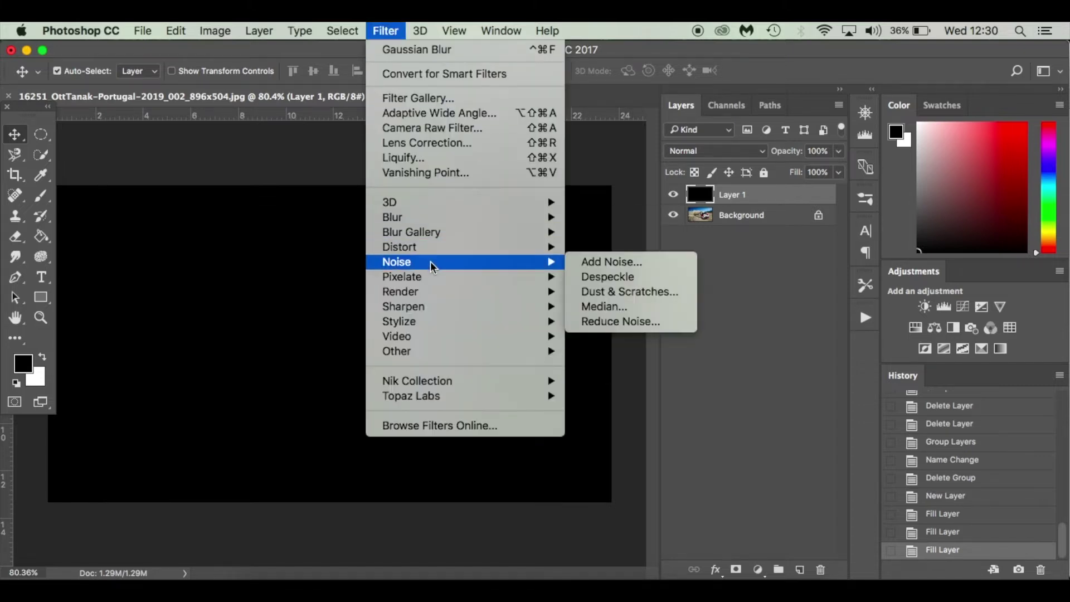
click(664, 262)
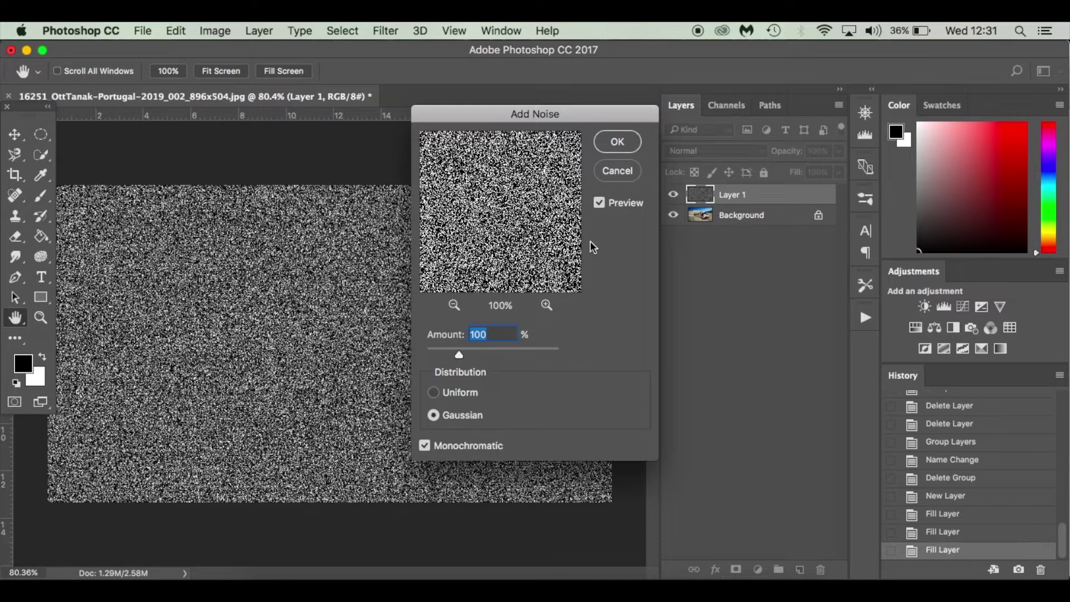
click(618, 142)
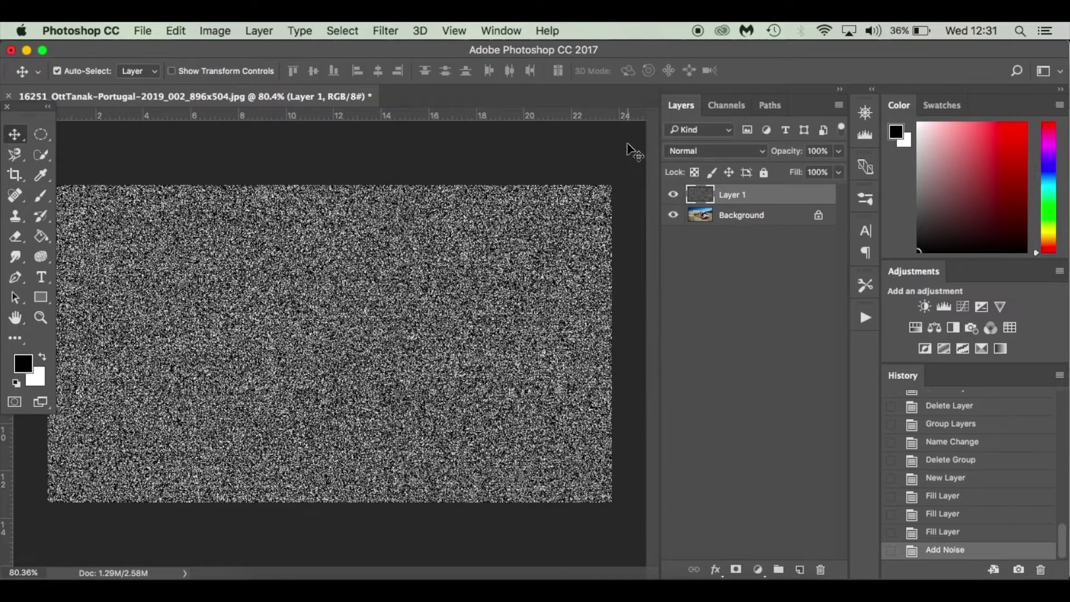
Set the noise Layer 1 to Overlay blend mode at 15% opacity.
click(746, 157)
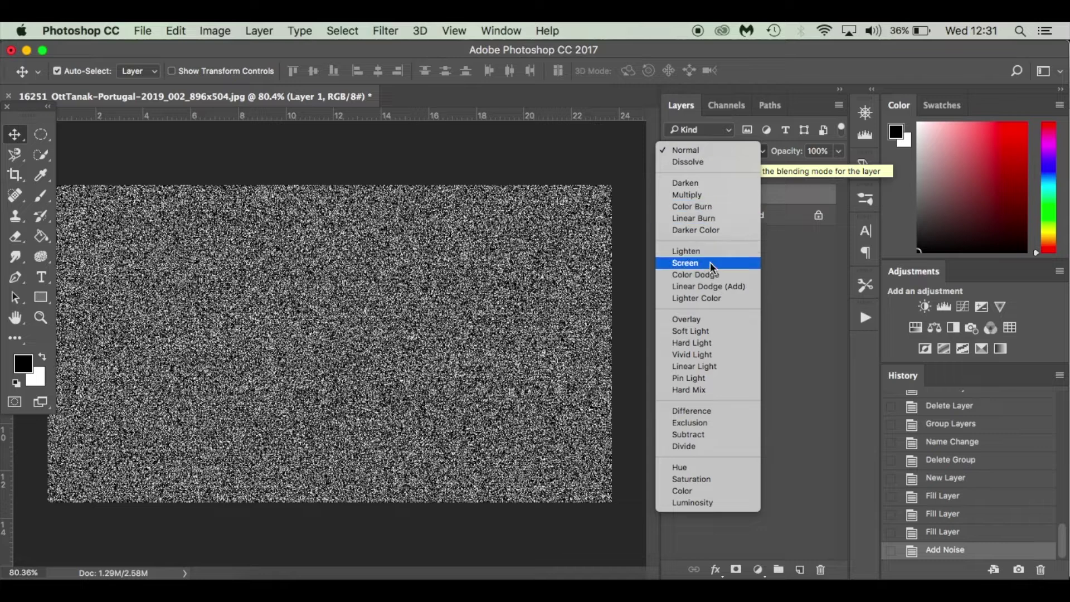
click(711, 320)
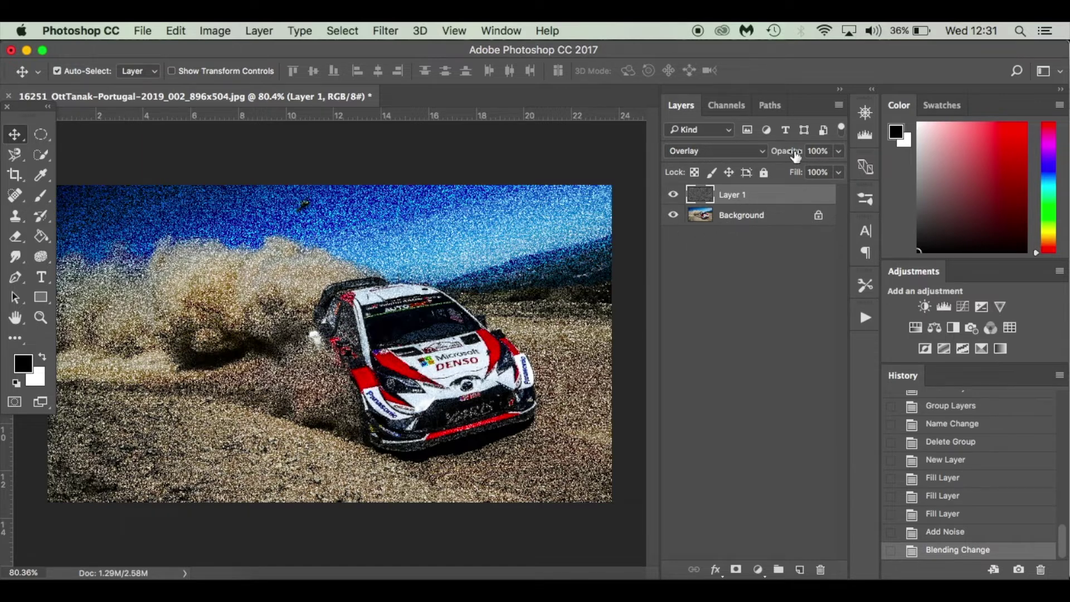
click(840, 153)
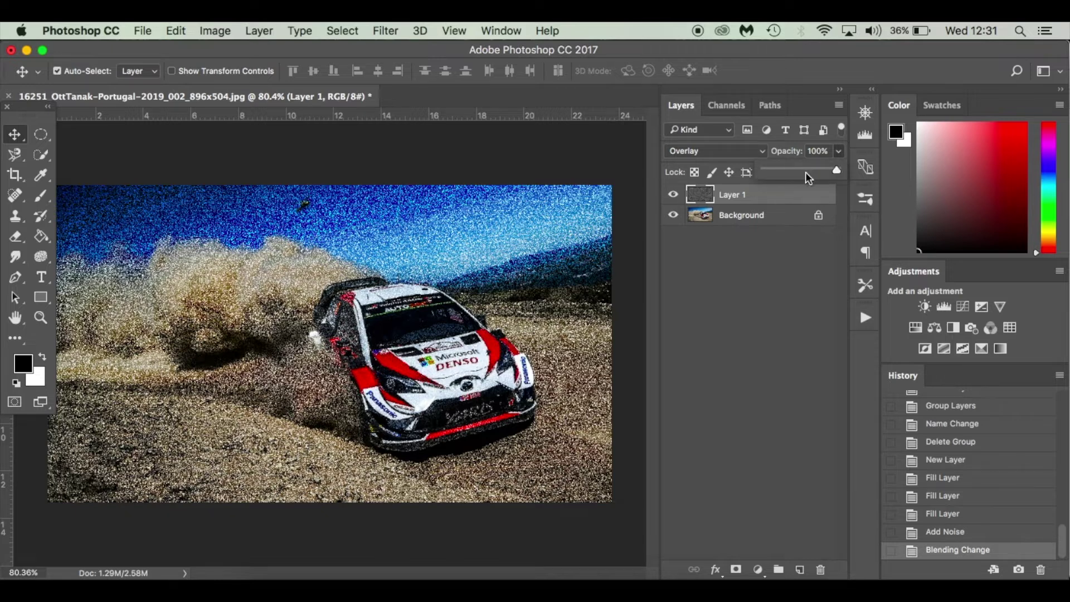
click(805, 172)
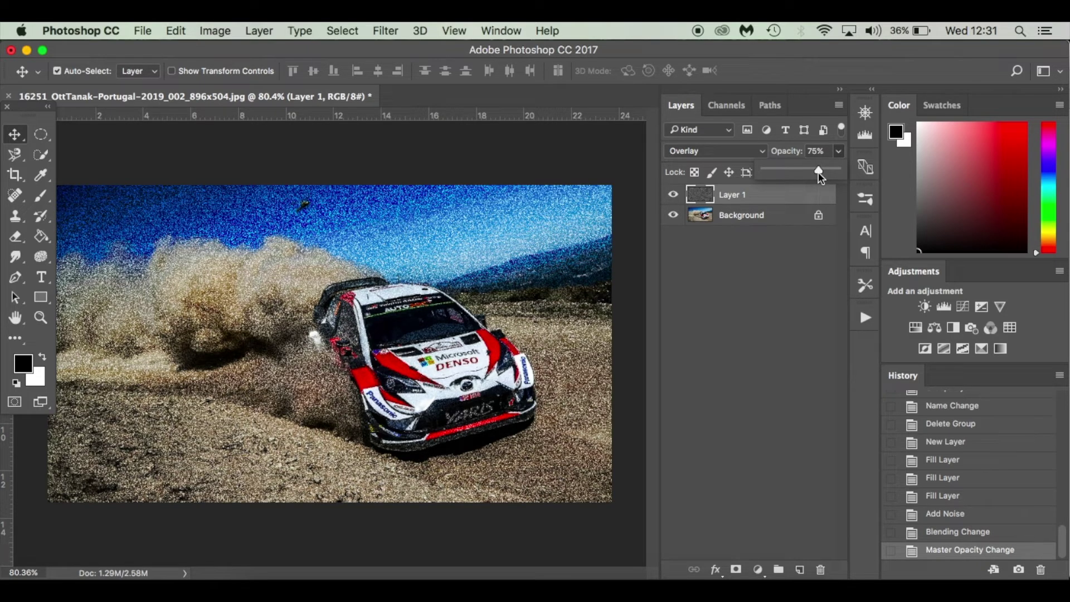
drag(784, 176, 774, 175)
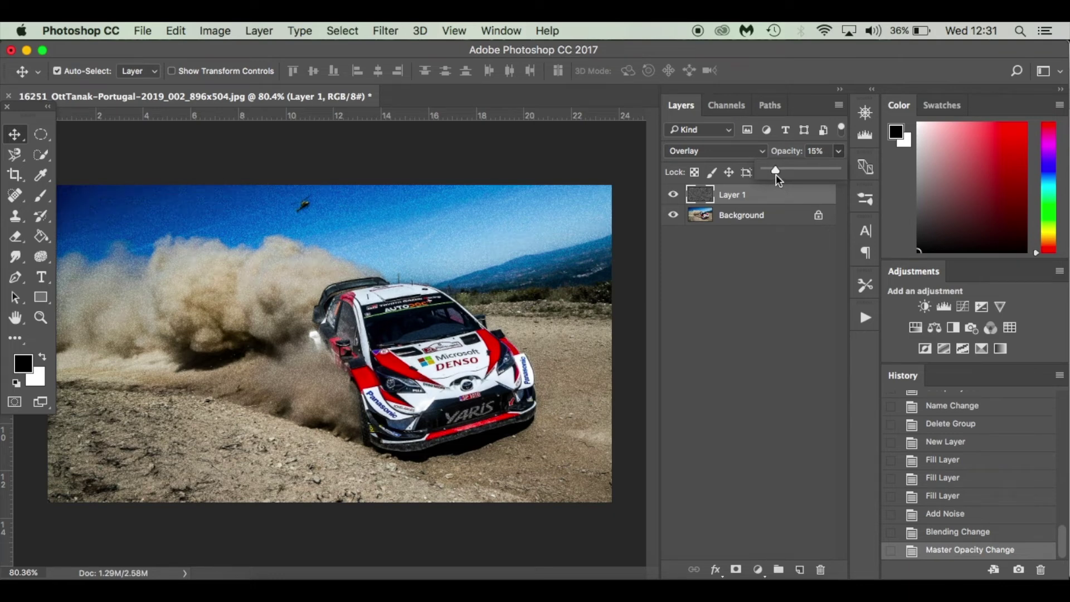
click(760, 275)
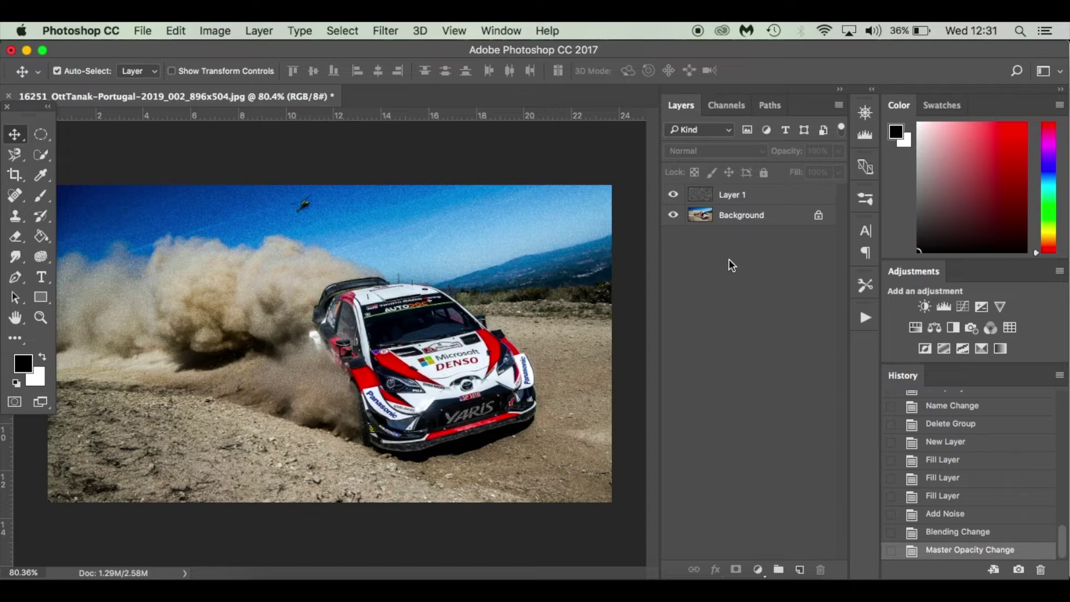
click(779, 198)
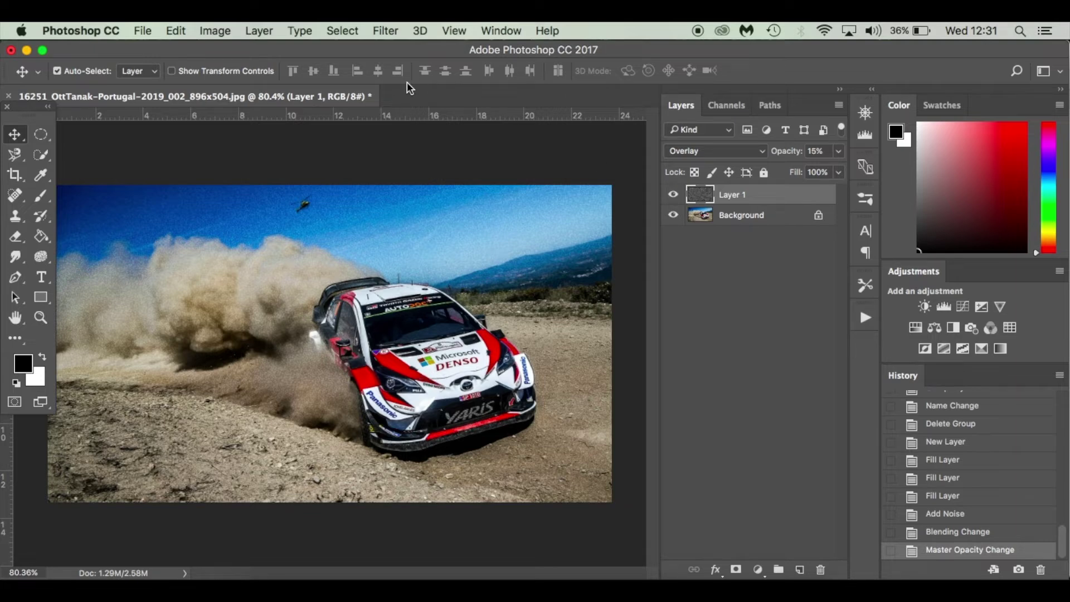
Add a Color Lookup adjustment layer using the Abstract Gold-Blue profile.
click(758, 570)
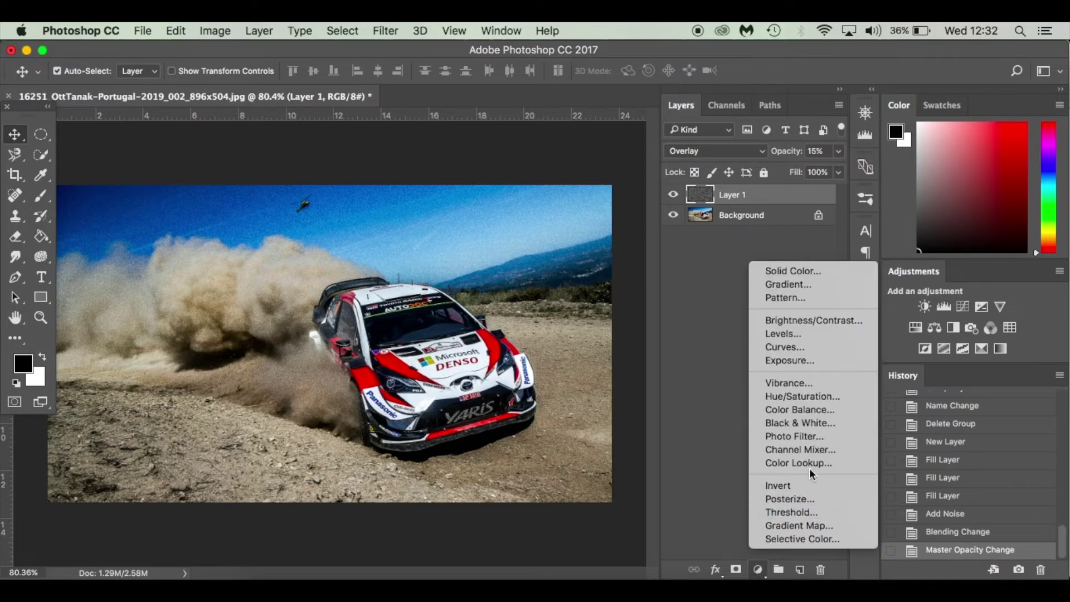
click(853, 464)
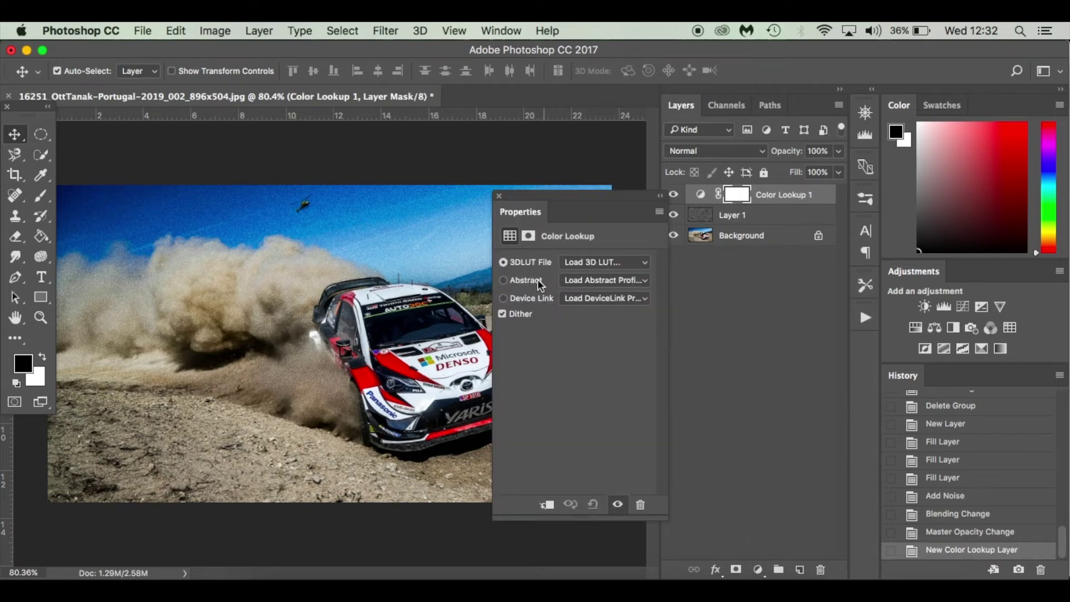
click(631, 282)
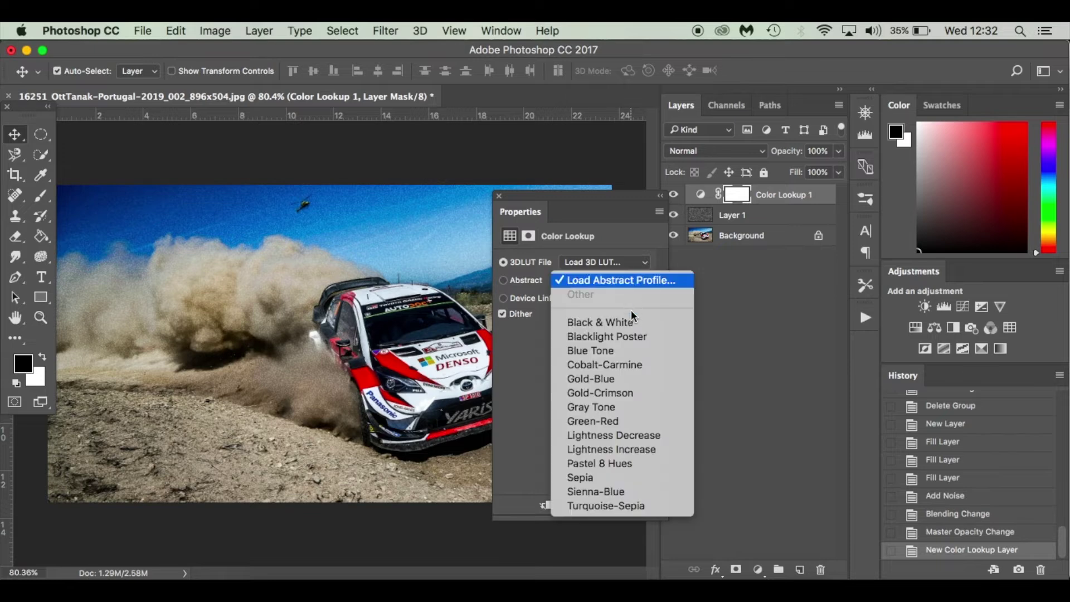
click(631, 283)
click(752, 455)
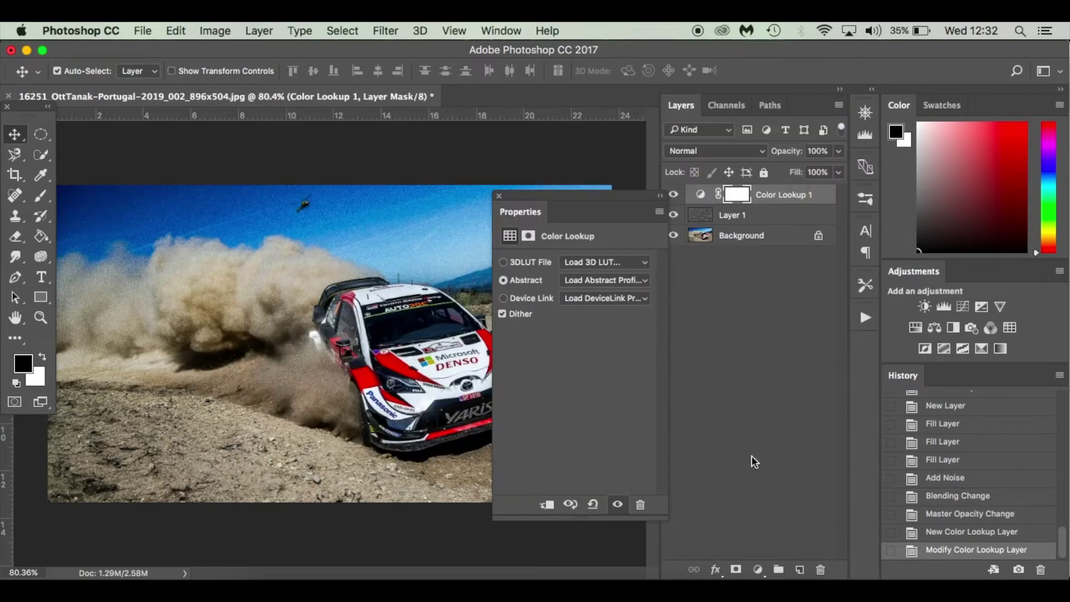
click(620, 282)
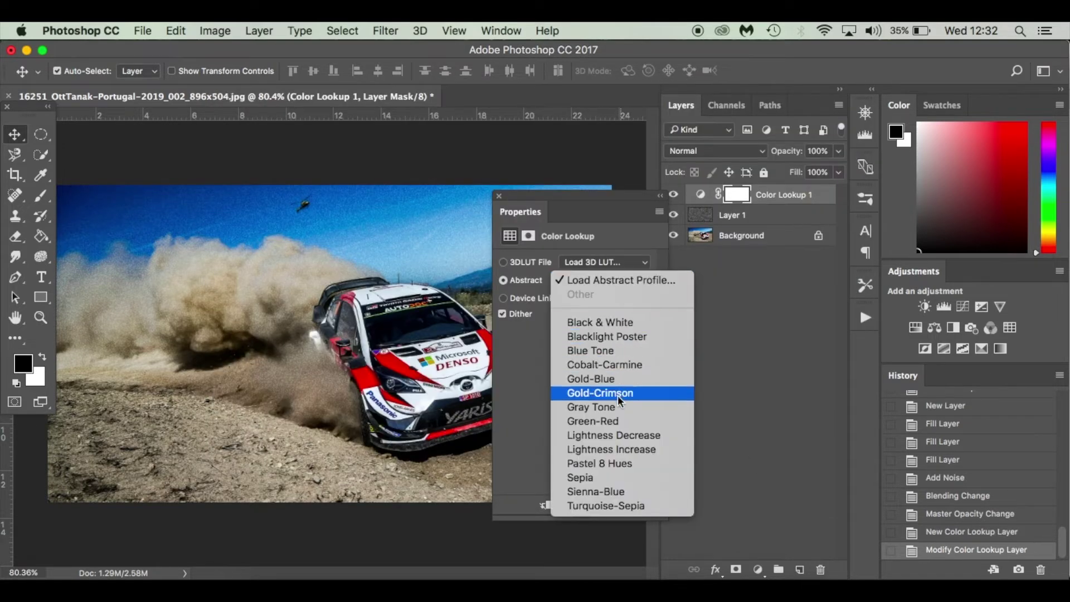
click(630, 378)
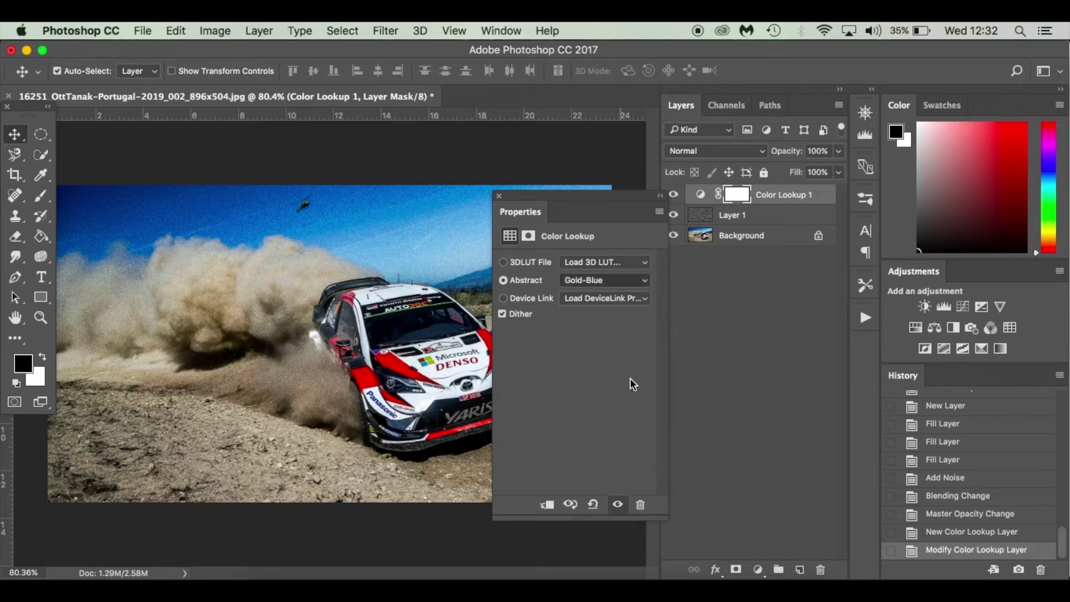
click(498, 196)
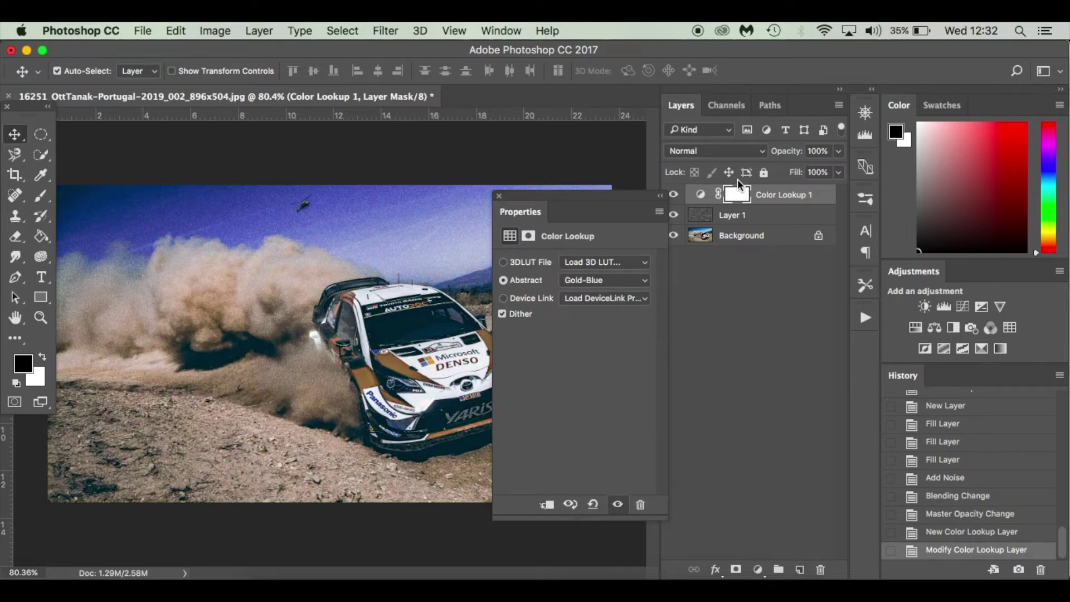
Lower Color Lookup 1's opacity to 75%.
click(838, 151)
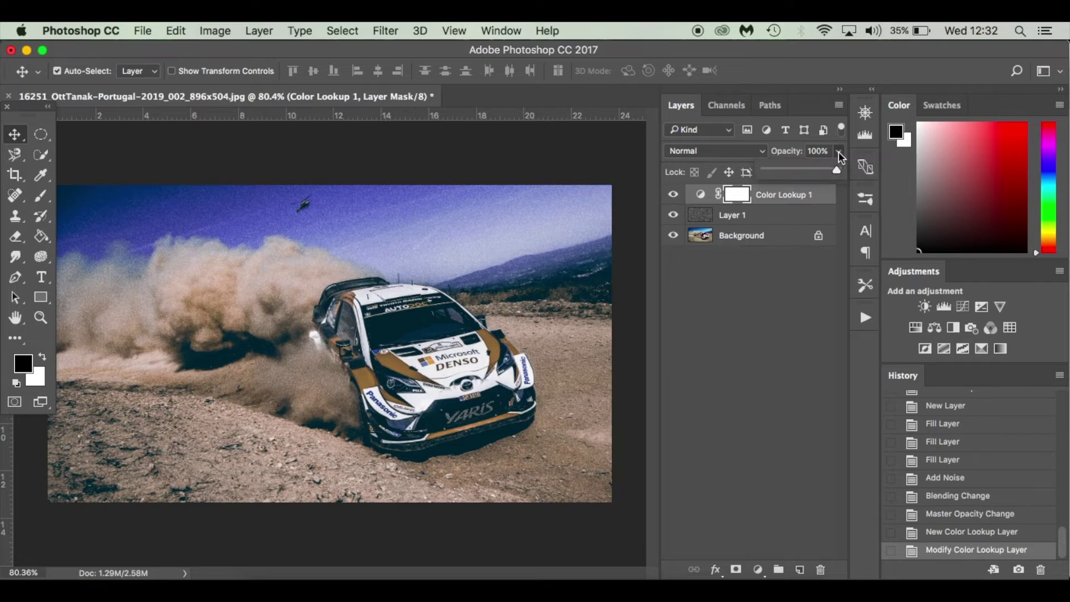
click(813, 170)
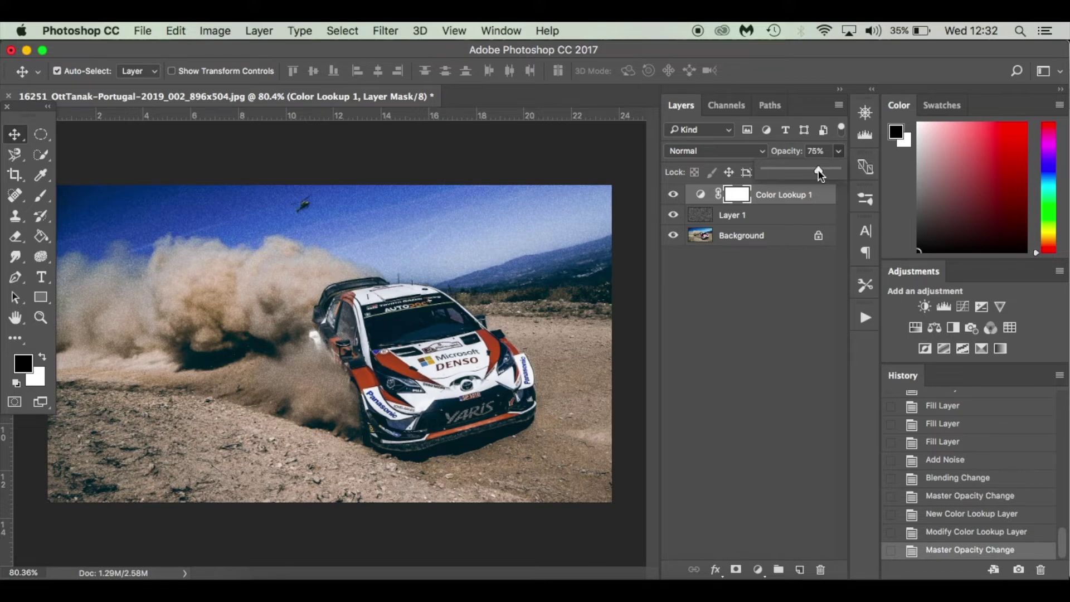
click(764, 312)
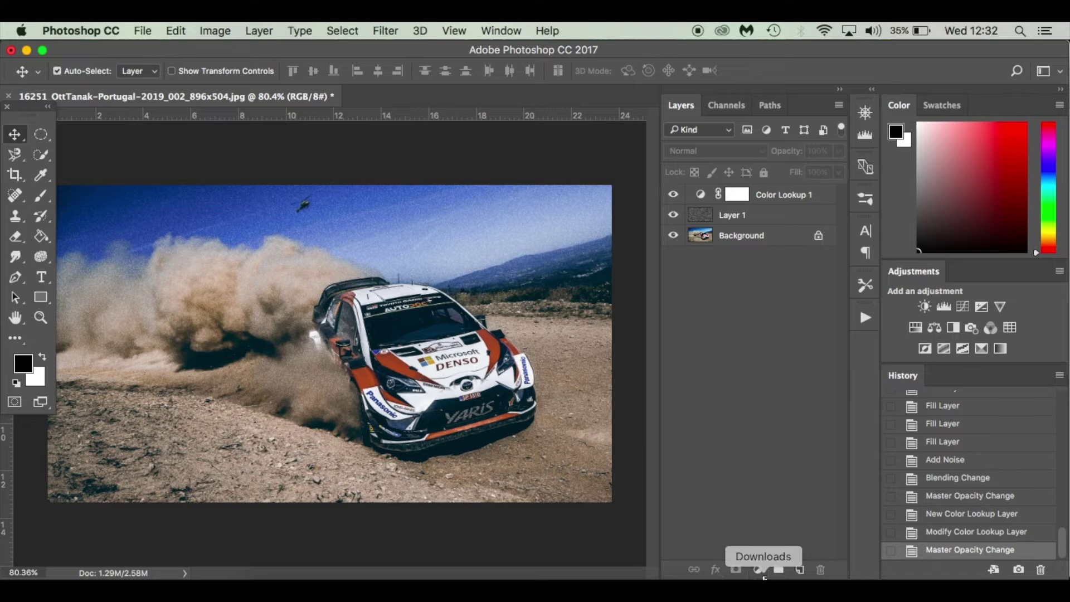
Add a second Color Lookup layer using the filmstock_50.3dl 3DLUT file.
click(758, 569)
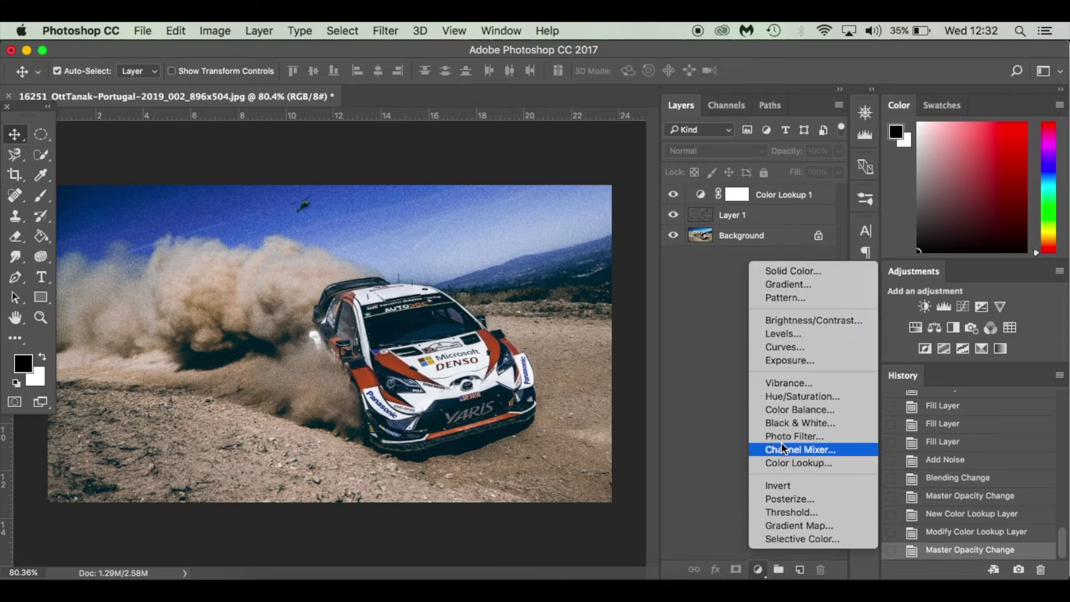
click(850, 462)
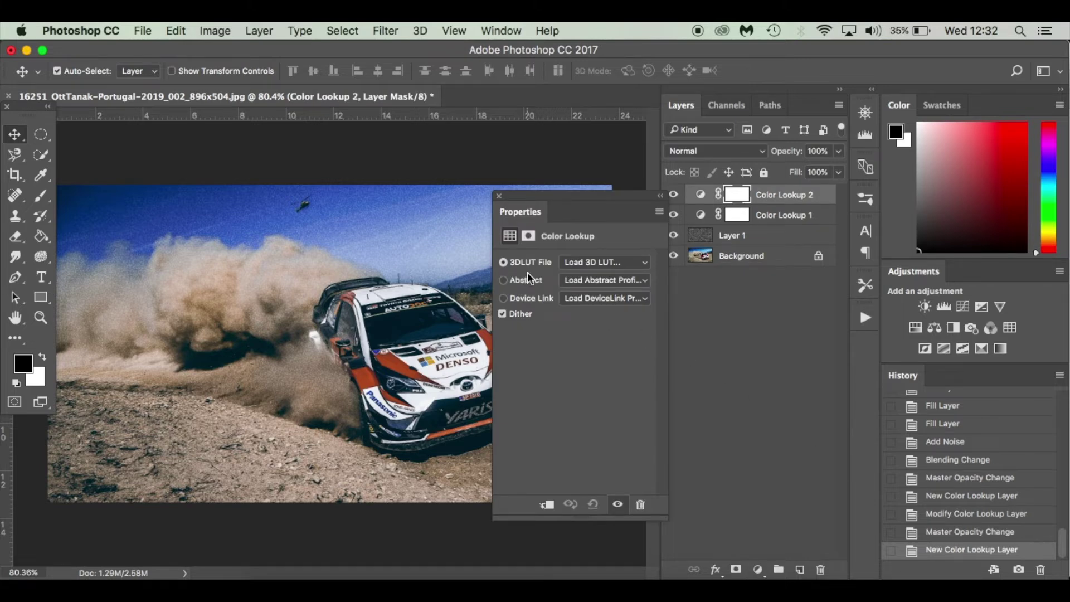
click(635, 263)
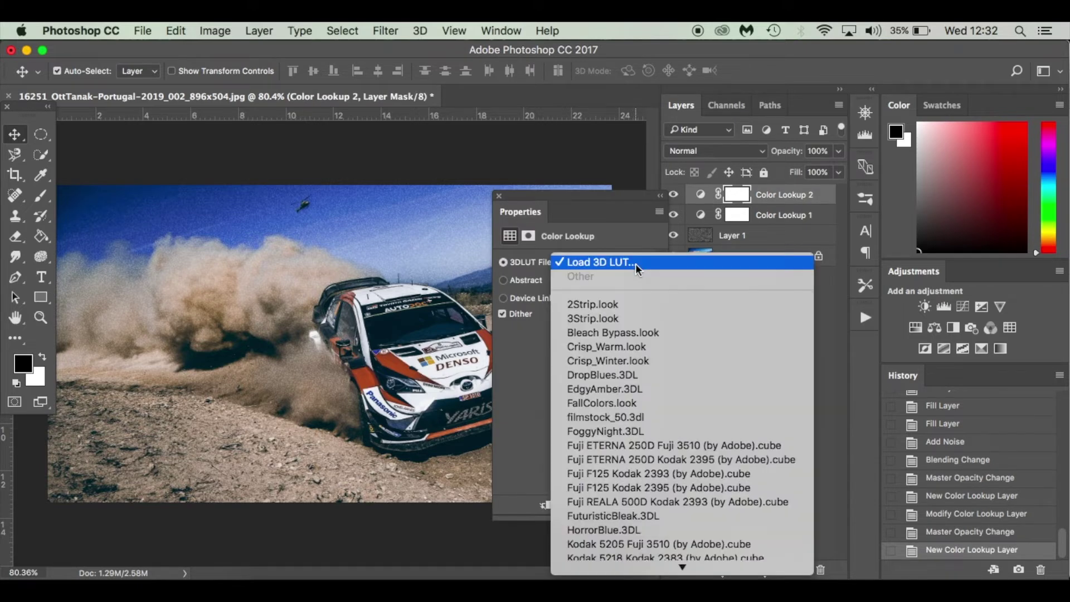
click(681, 421)
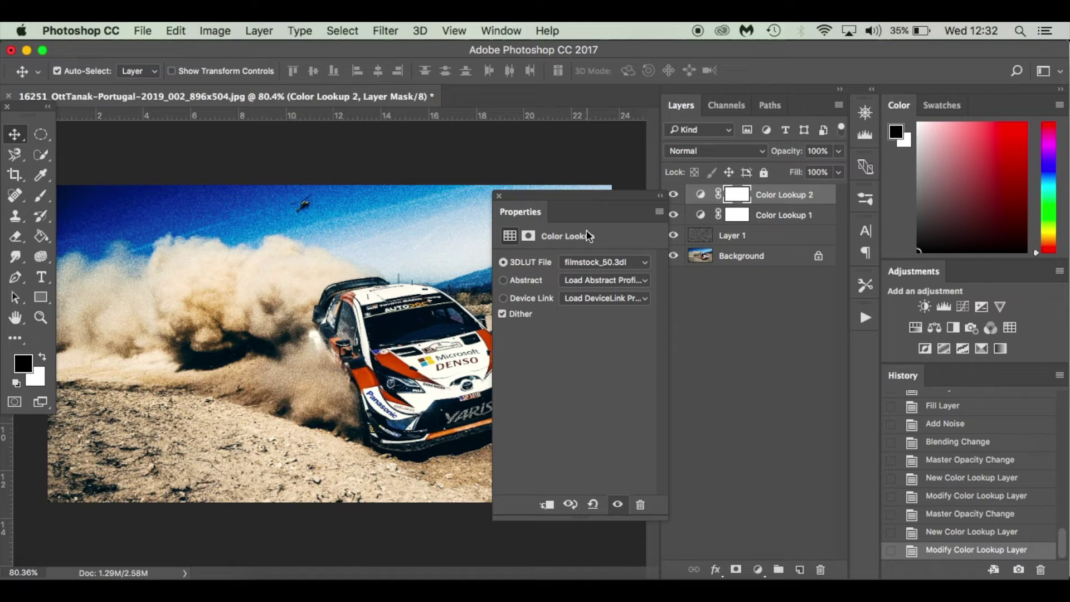
click(499, 196)
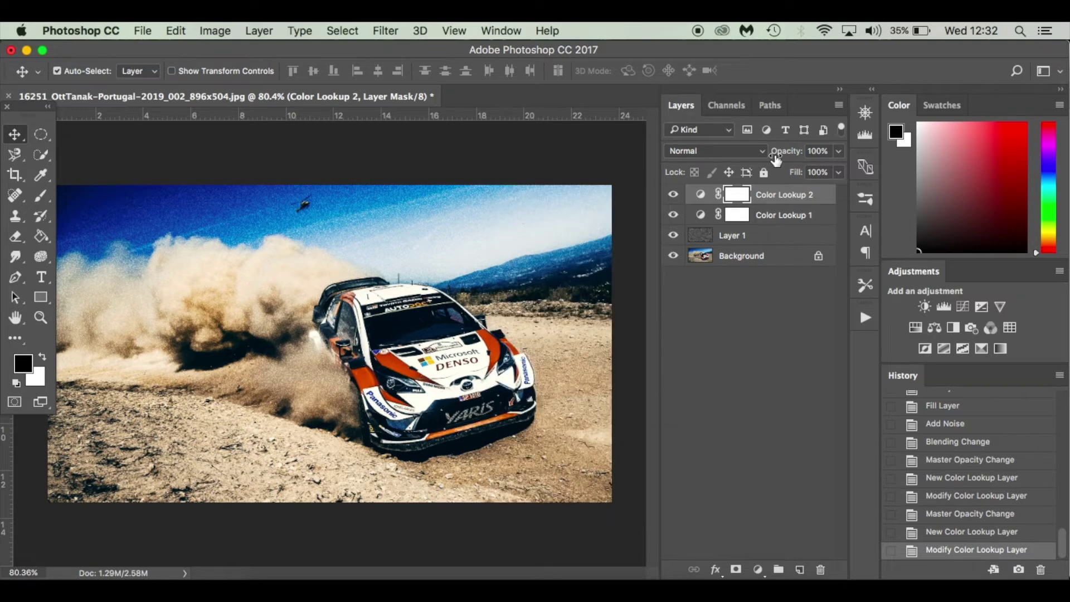
Fade Color Lookup 2 down to about 18% opacity.
click(838, 152)
click(793, 172)
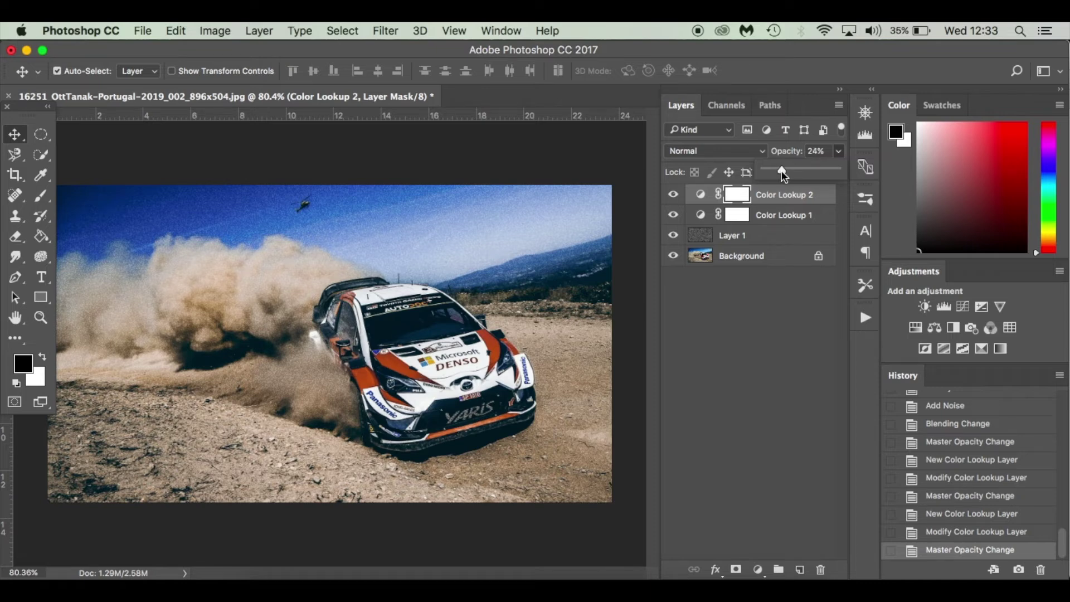
drag(781, 171, 778, 171)
click(759, 370)
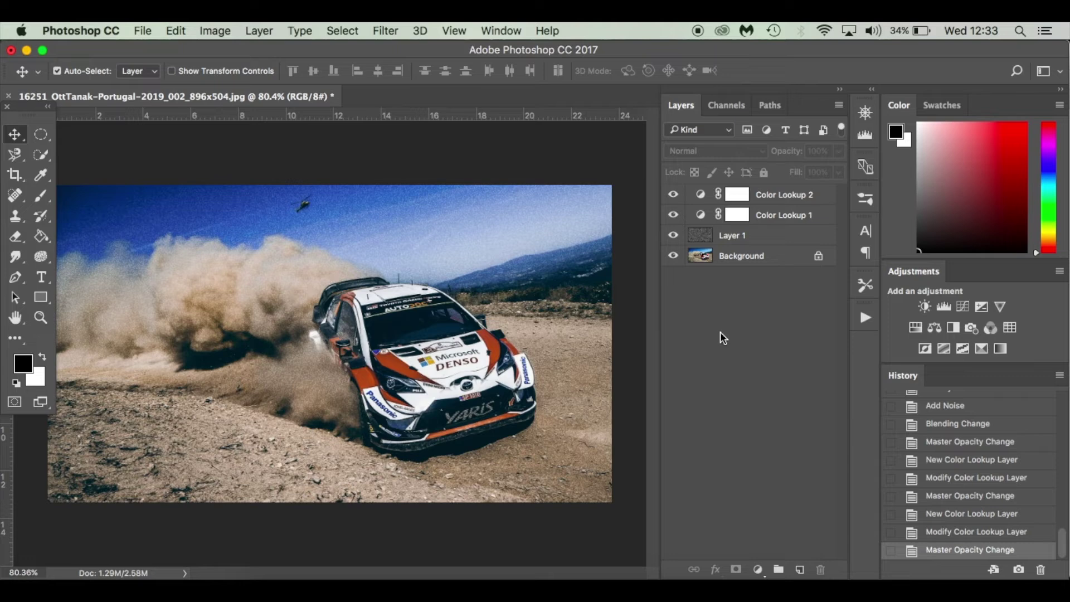
Draw a trial black rectangle across the top of the photo with the Rectangle tool.
key(u)
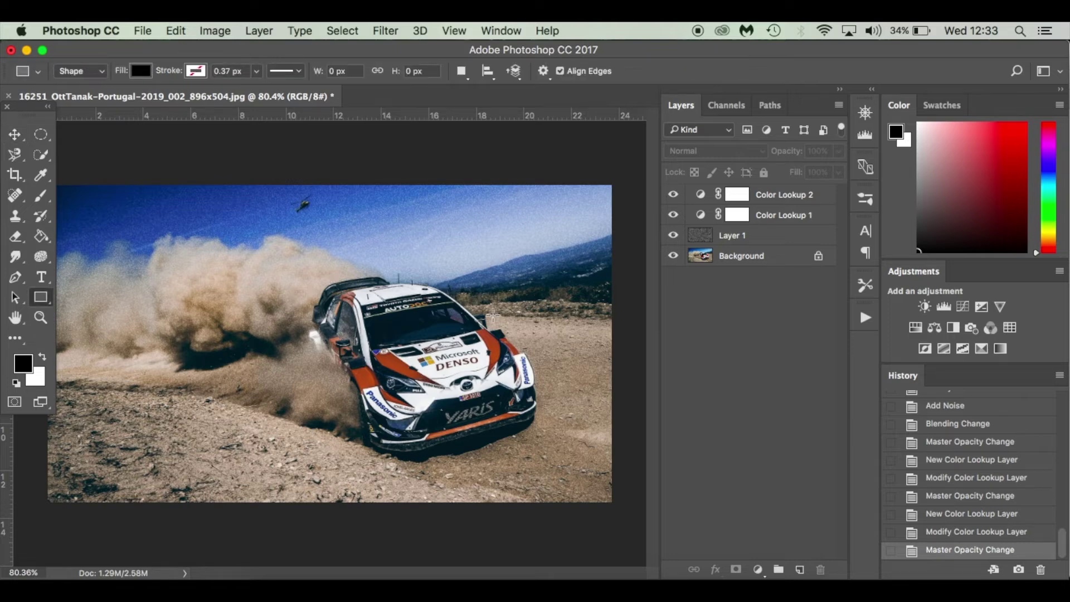
right_click(40, 298)
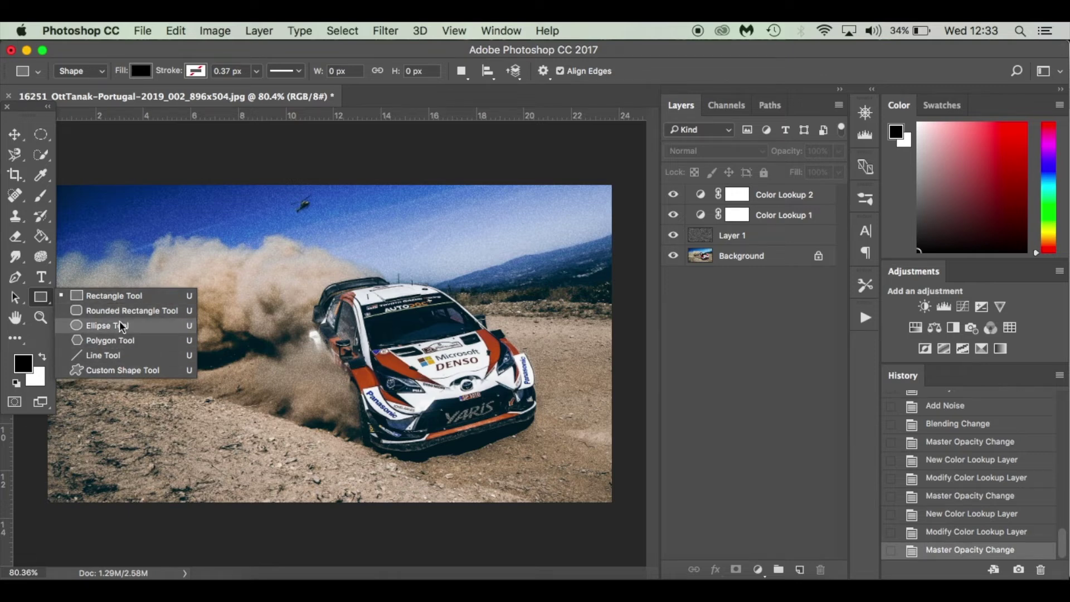
click(125, 296)
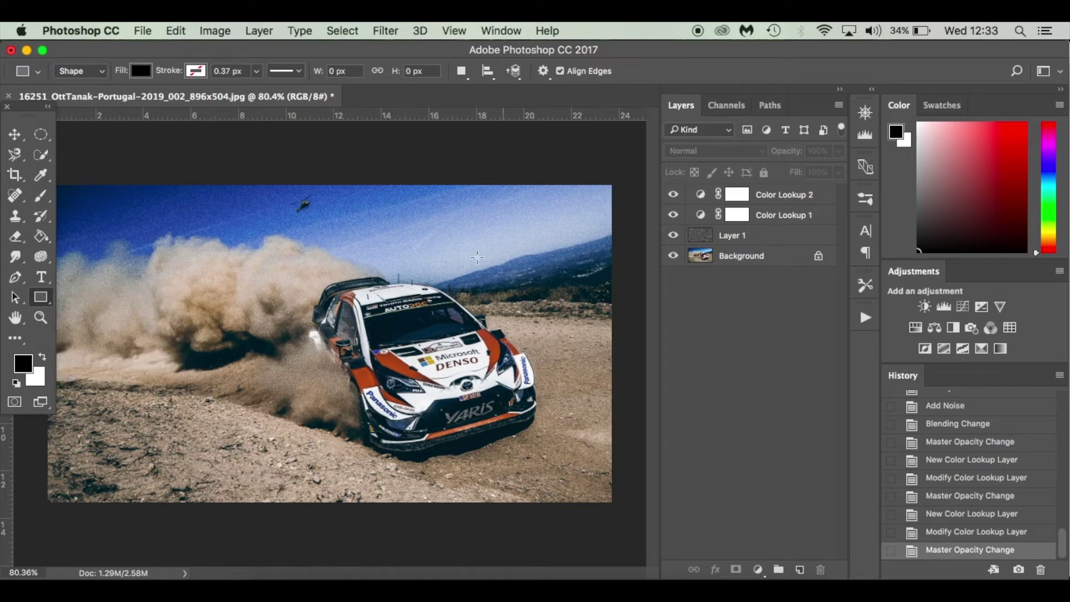
scroll(477, 256, down, 1)
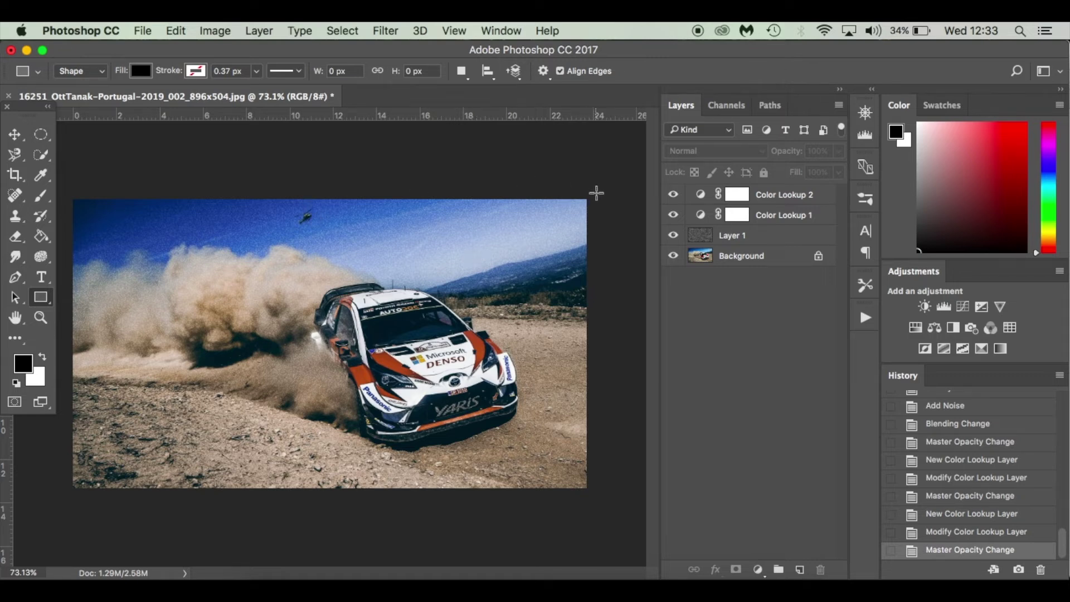
drag(602, 186, 62, 236)
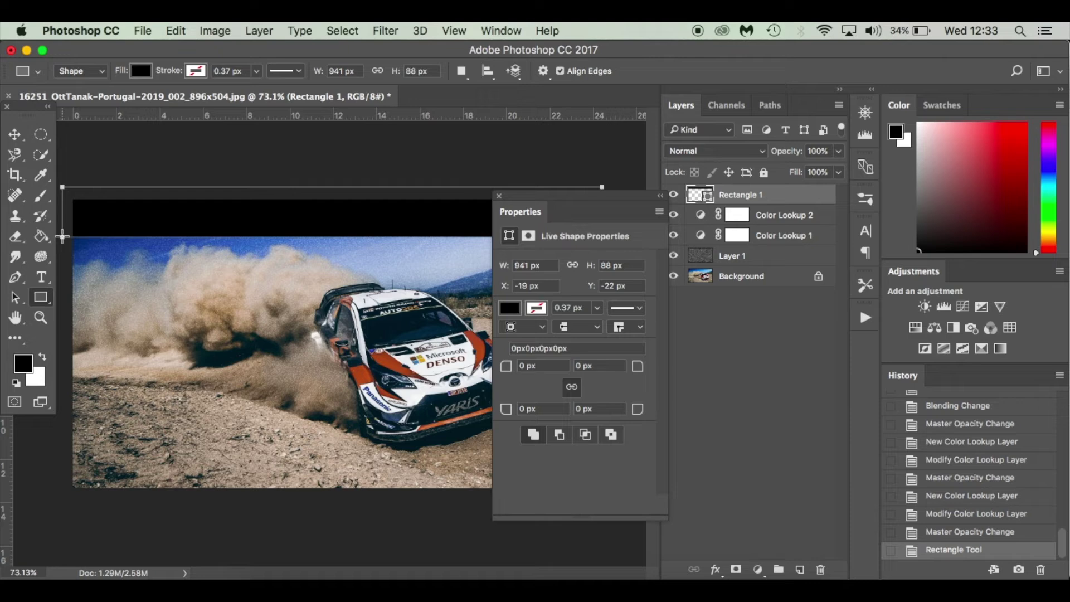
click(499, 197)
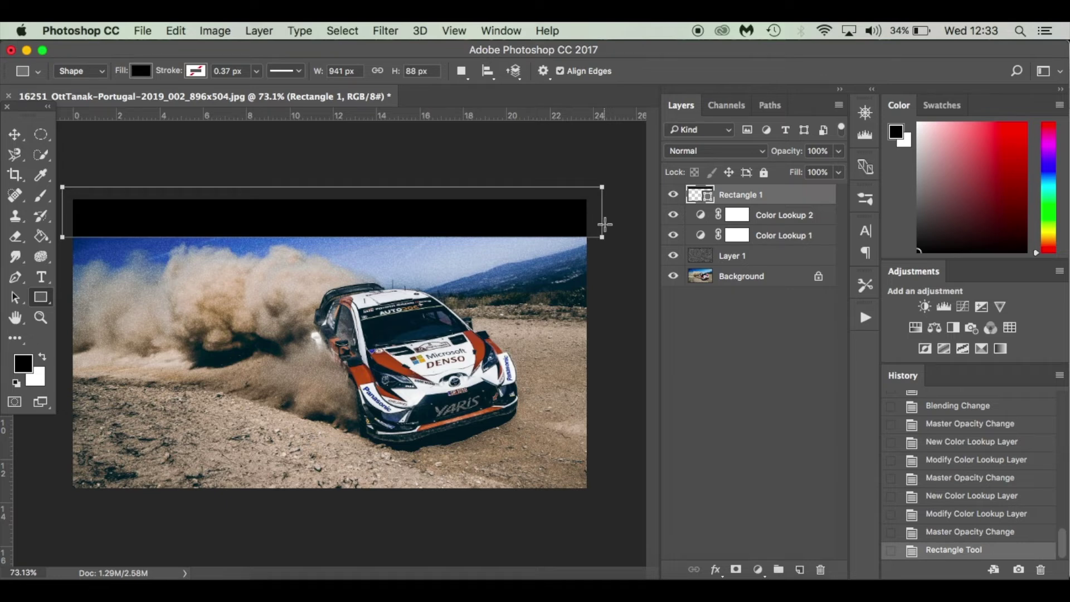
Undo the trial rectangles and close the Properties panel.
key(super+z)
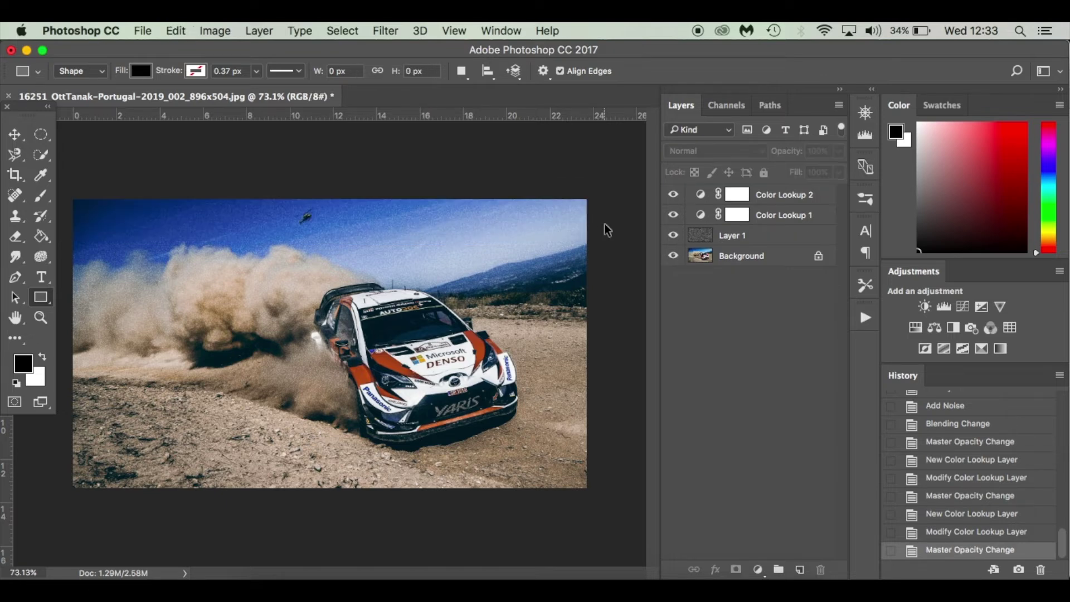
drag(614, 188, 563, 222)
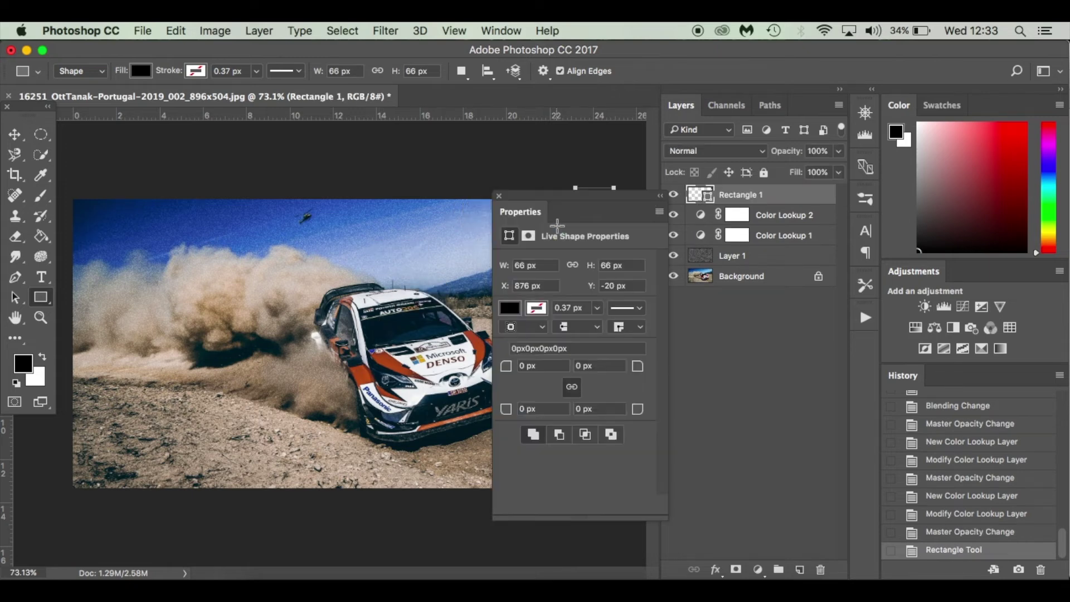
key(super+z)
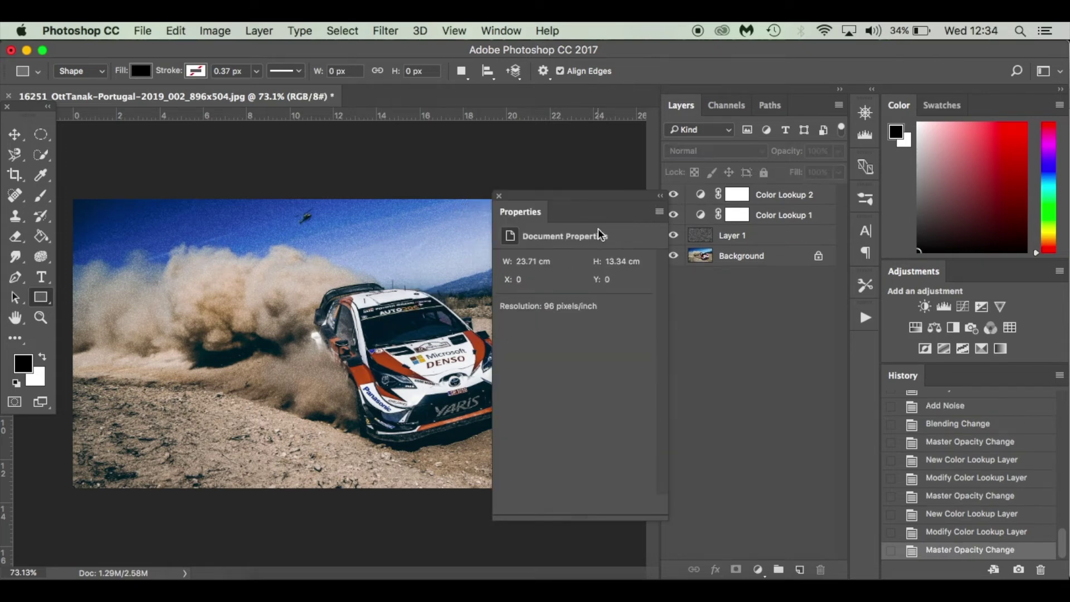
click(498, 196)
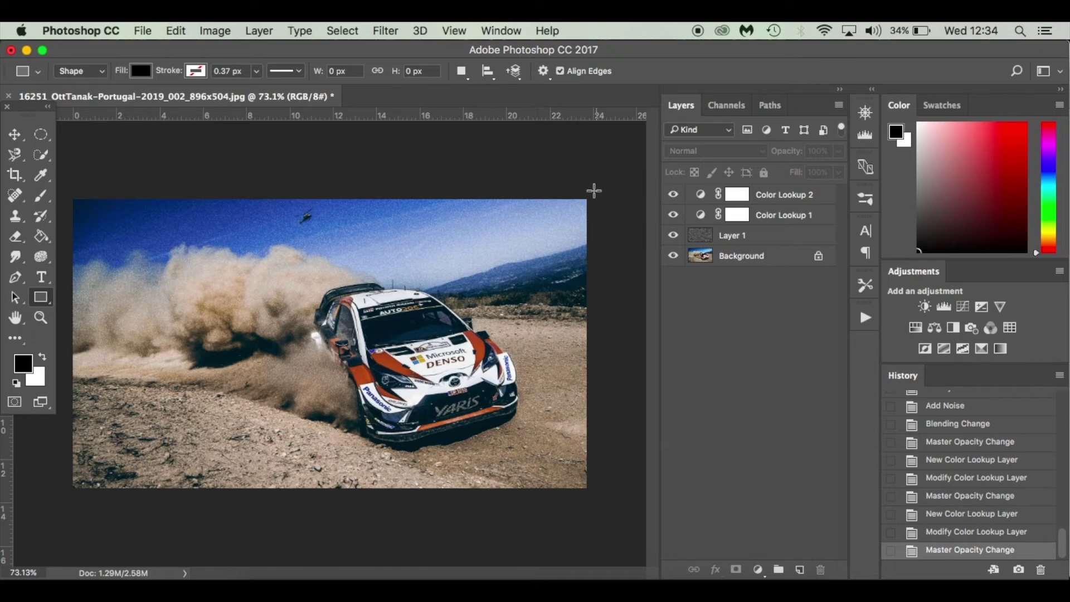
Draw a black rectangle bar across the top of the photo.
drag(597, 190, 89, 228)
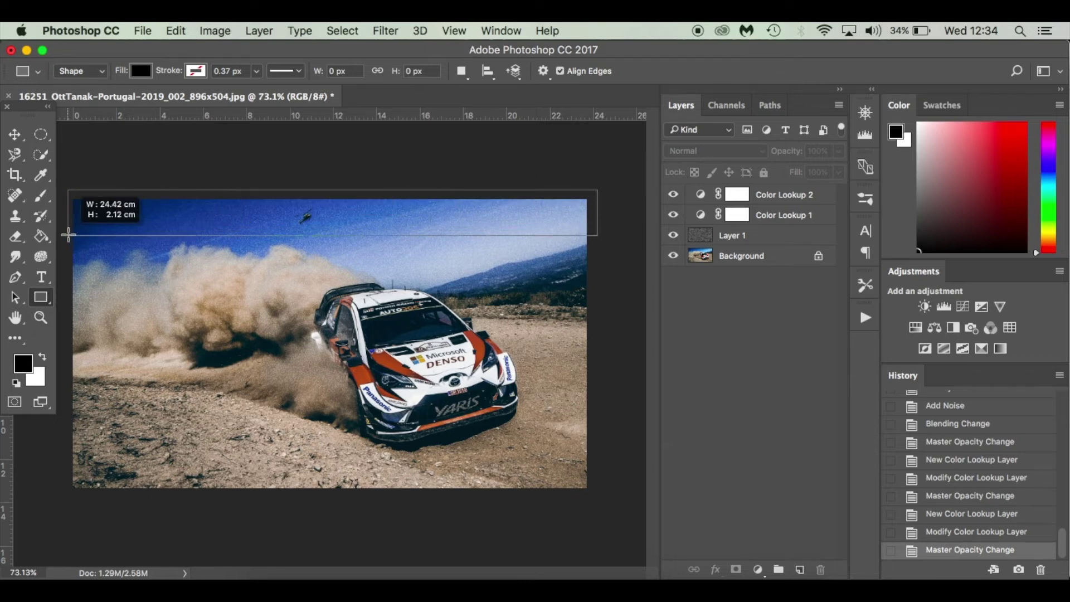
drag(68, 235, 64, 235)
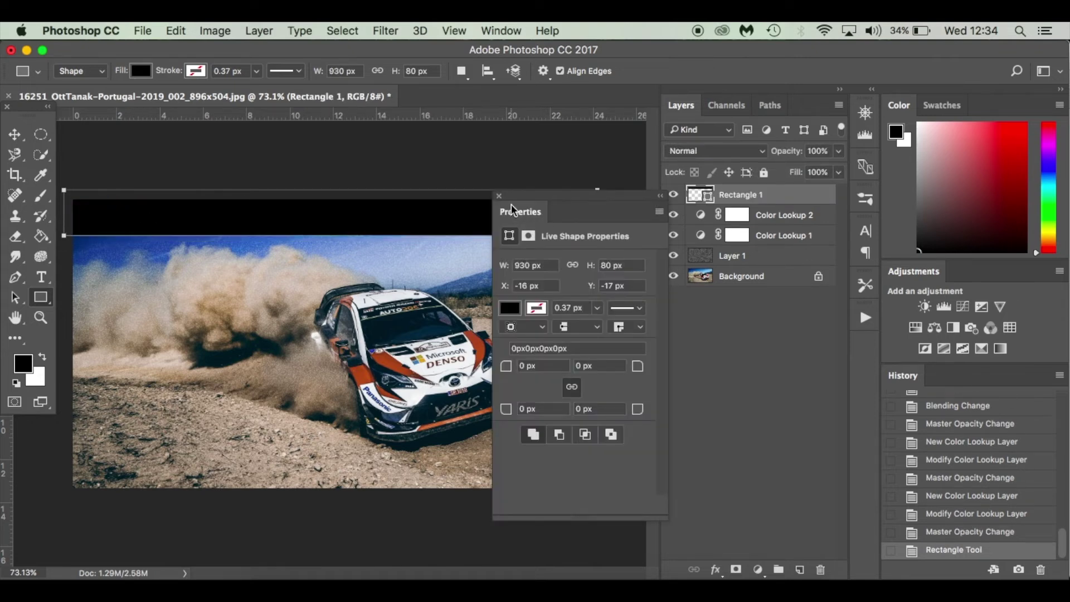
click(499, 196)
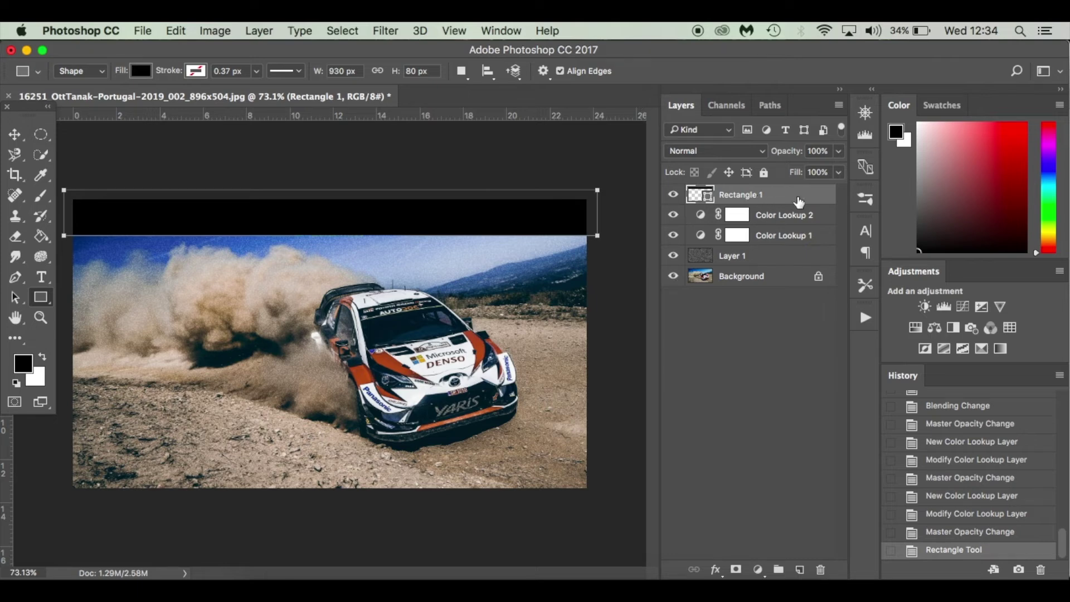
Shorten the top bar from its upper edge and duplicate it as Rectangle 1 copy.
key(ctrl+t)
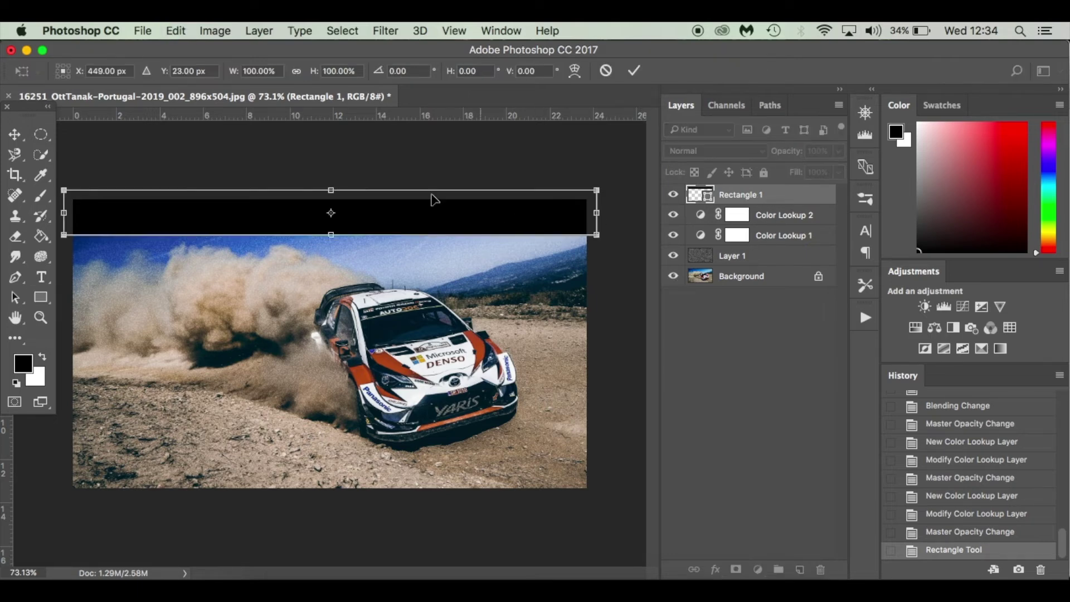
drag(331, 190, 331, 201)
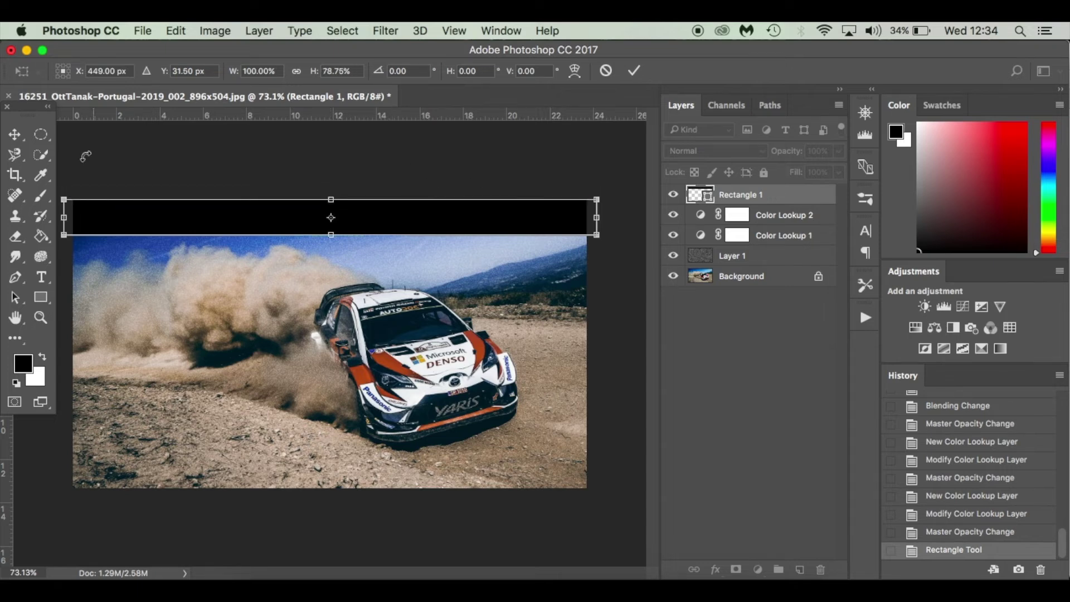
click(15, 134)
click(674, 241)
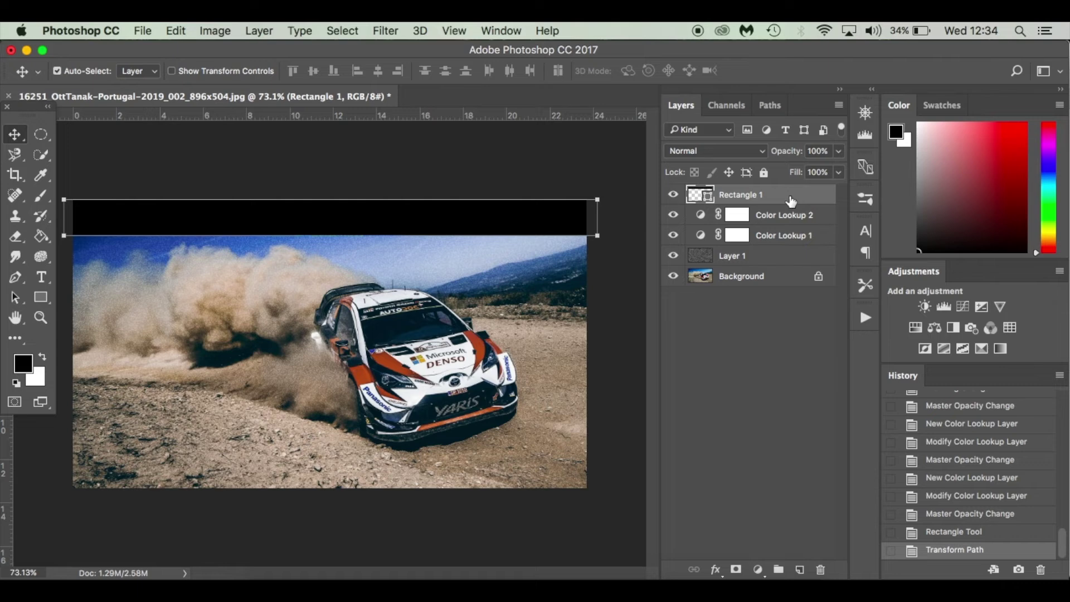
drag(792, 200, 799, 568)
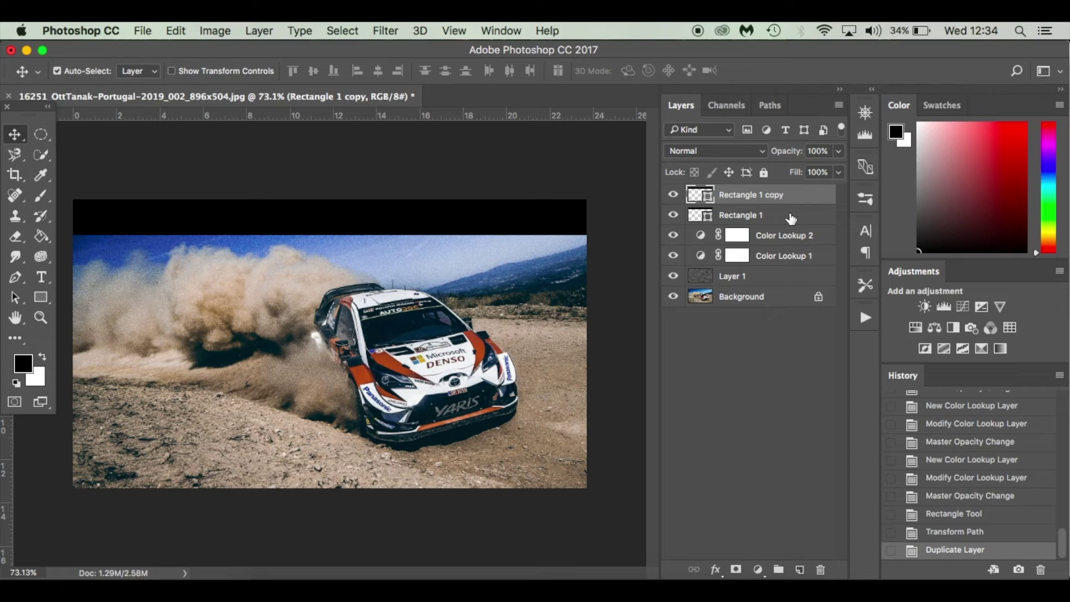
Copy the black bar to the photo's bottom edge and reduce its height.
key(super+z)
key(super+j)
drag(494, 226, 497, 480)
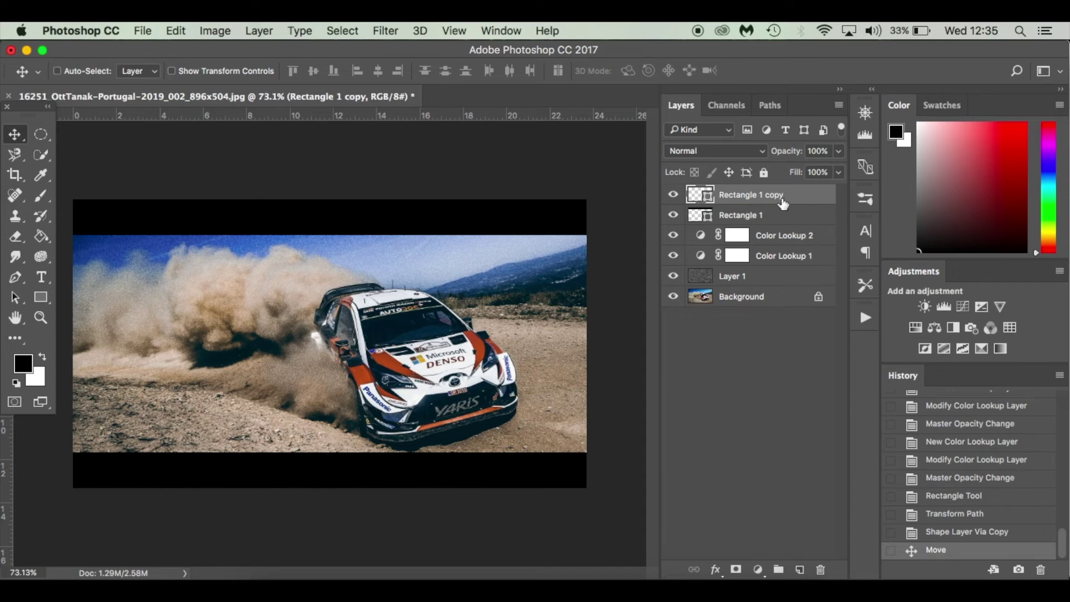
key(ctrl+t)
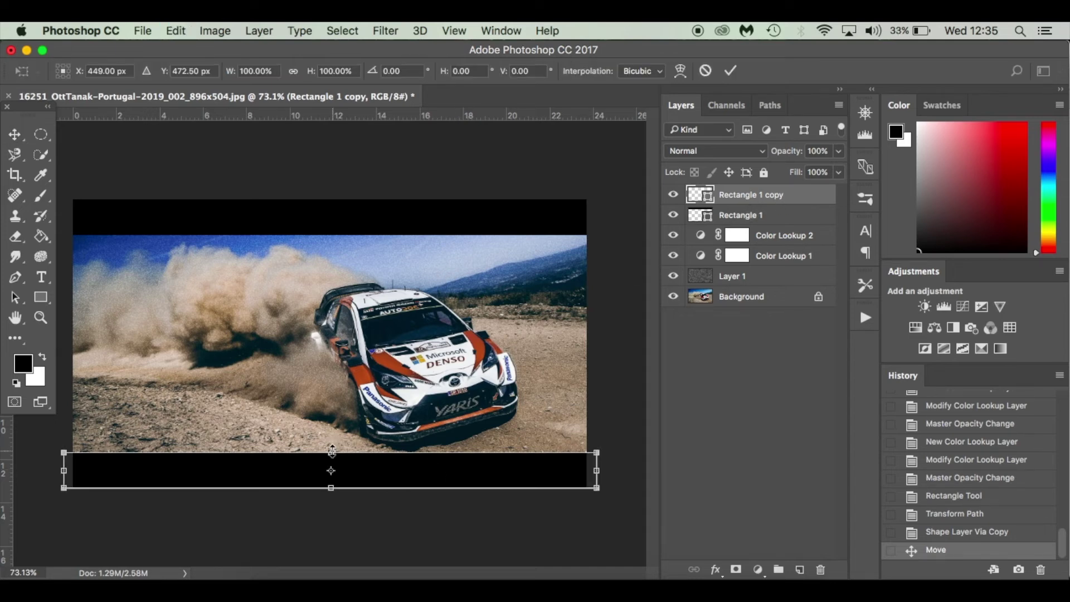
drag(331, 451, 331, 457)
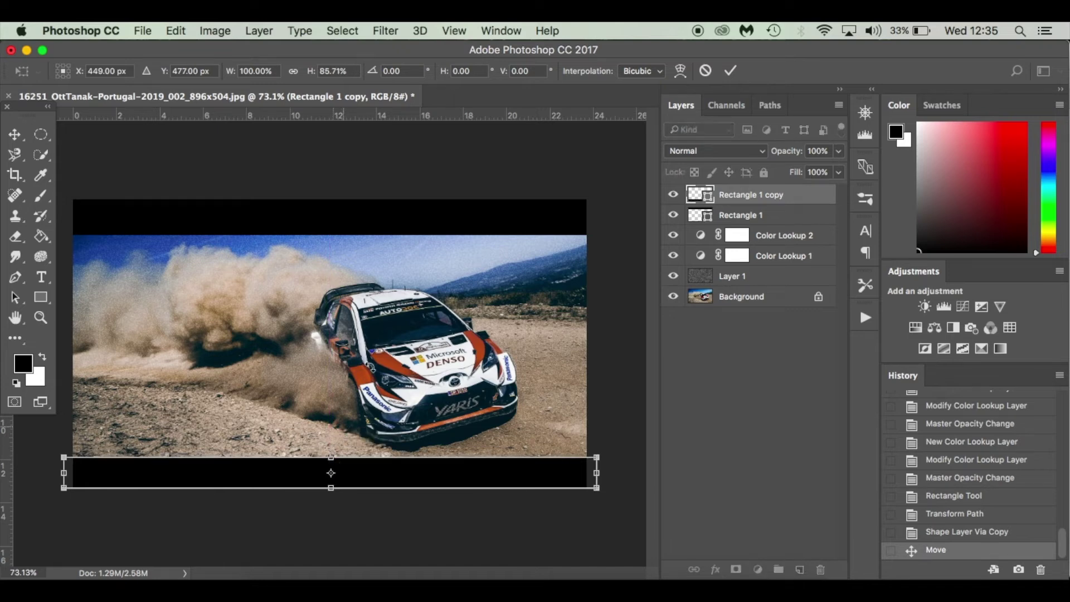
click(15, 135)
click(645, 246)
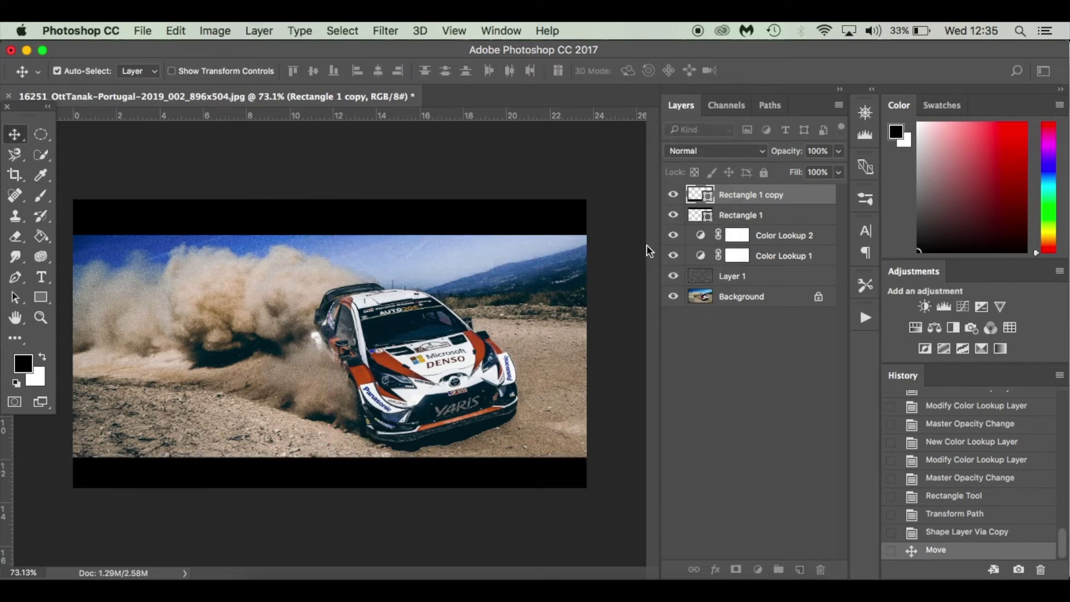
Thin the top Rectangle 1 bar by raising its lower edge.
click(783, 214)
key(super+t)
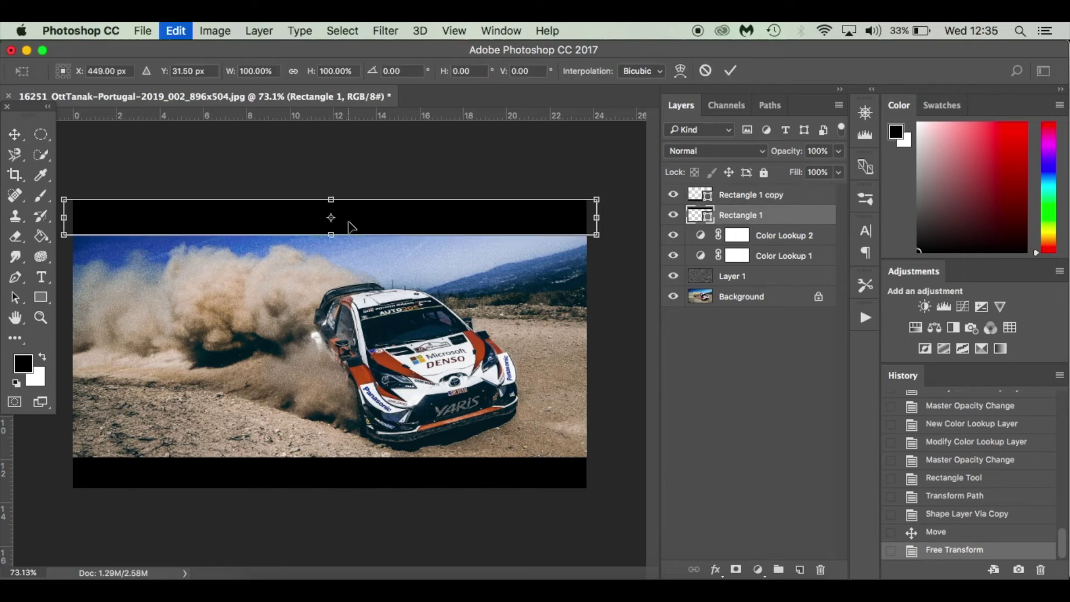
drag(331, 234, 331, 228)
key(Return)
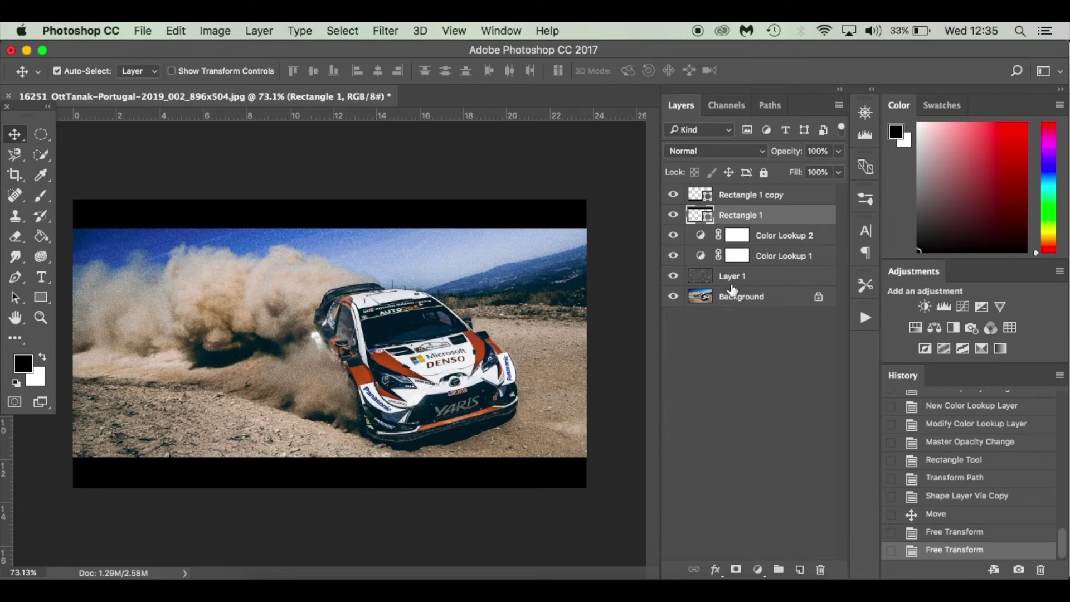
Add a Curves layer above the Background pulling input 130 down to output 104.
click(796, 298)
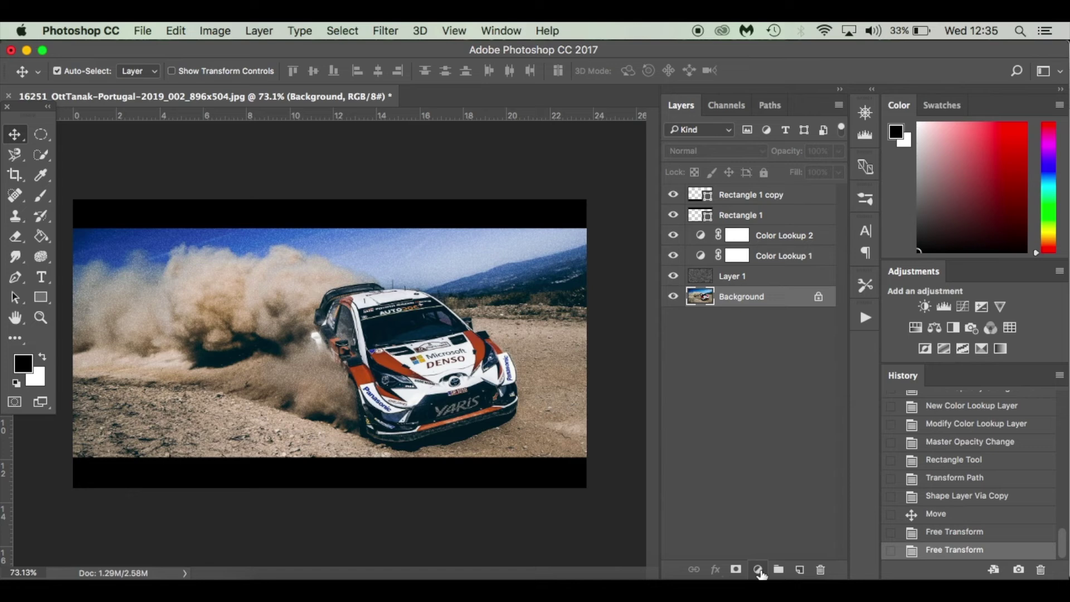
click(760, 570)
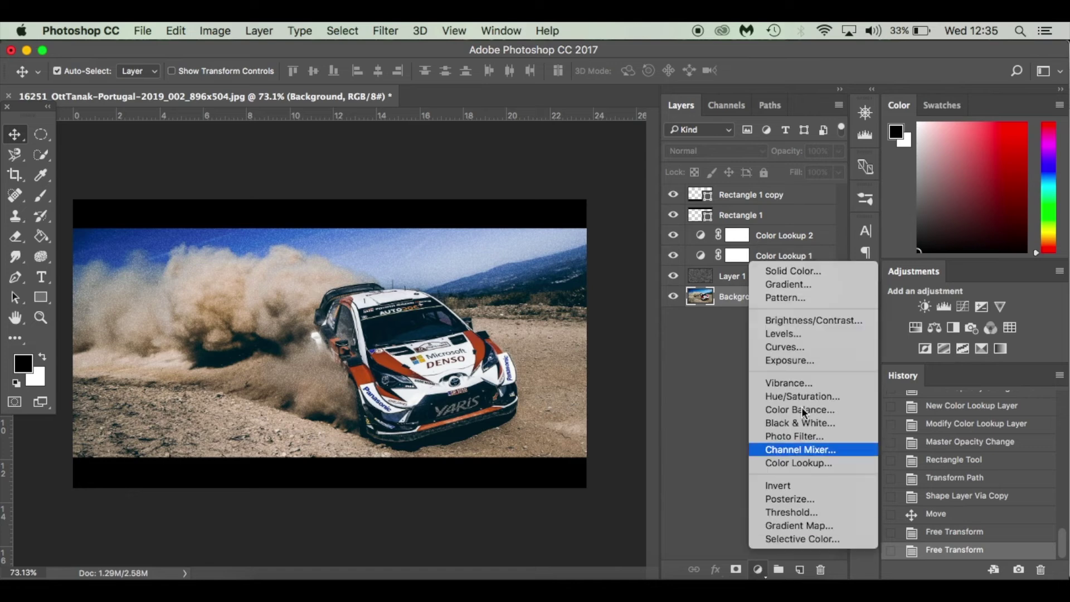
click(825, 349)
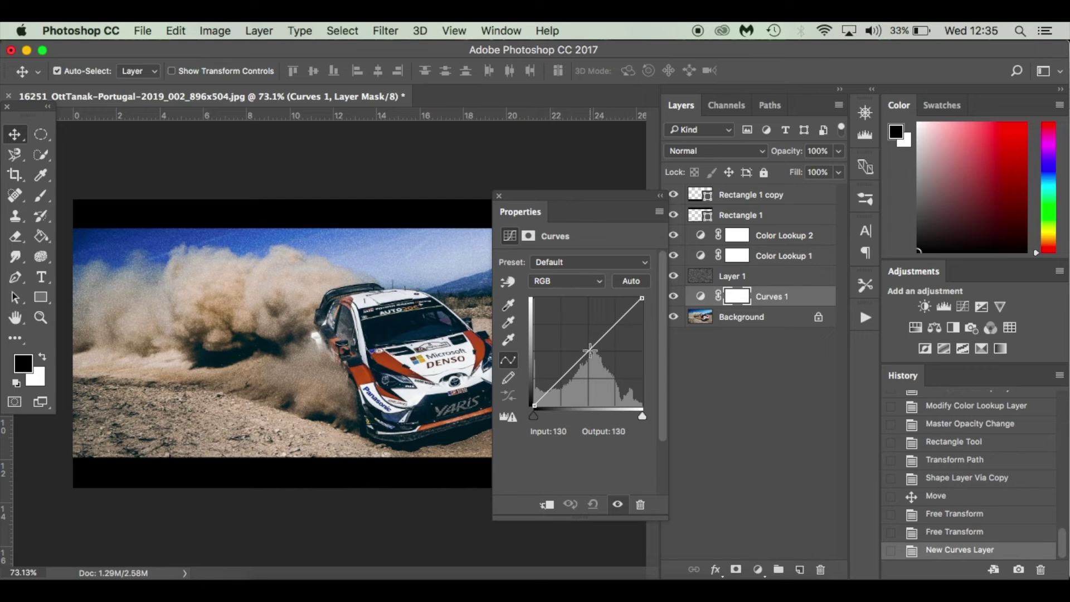
drag(589, 349, 589, 362)
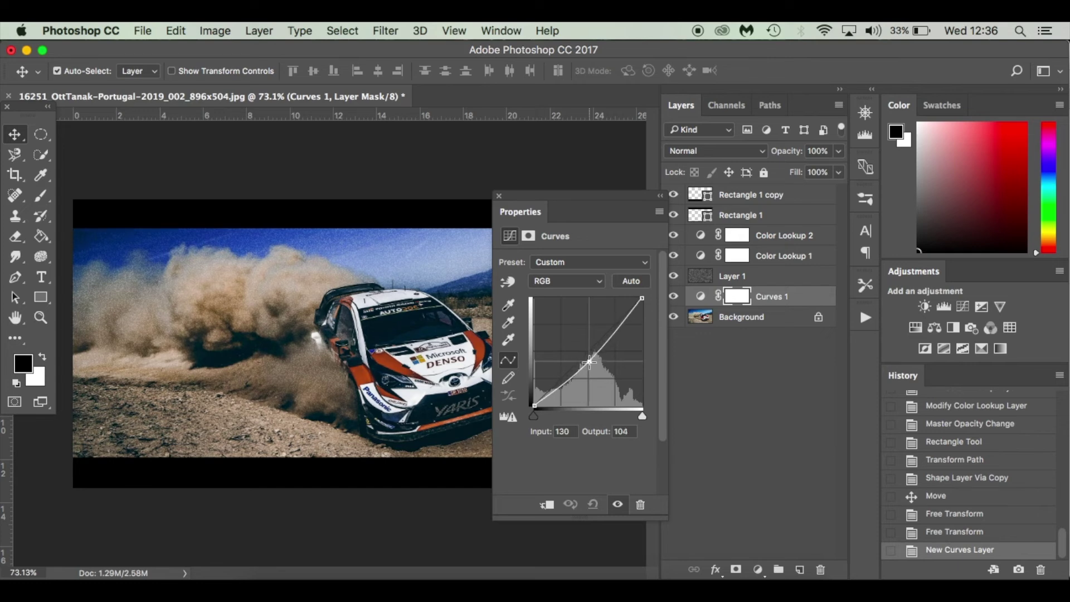
drag(589, 362, 589, 361)
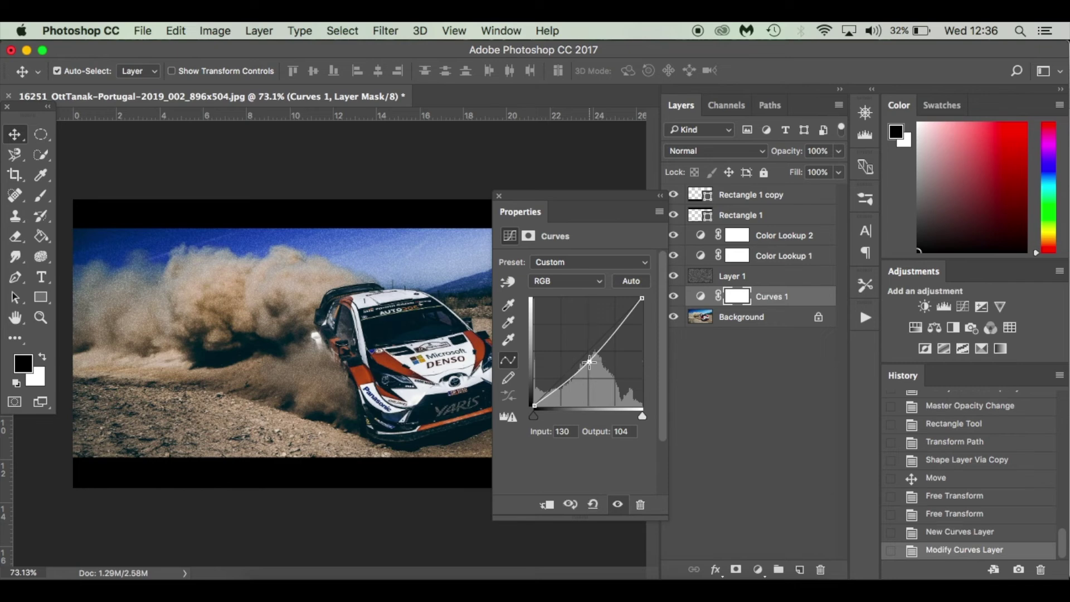
click(499, 197)
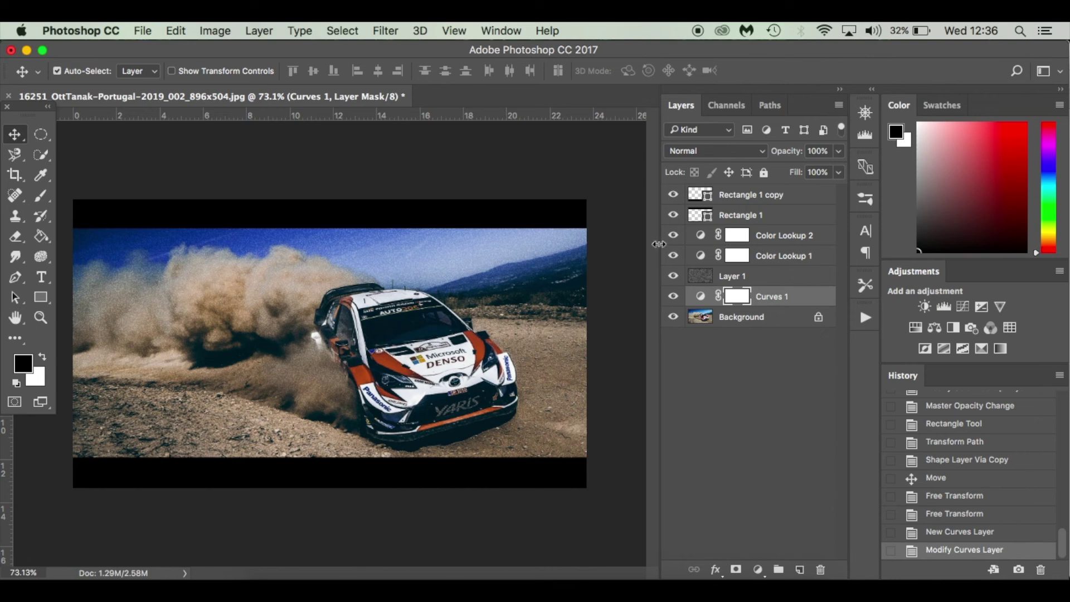
Raise the Curves 1 point slightly, mapping input 130 to output 115, to ease the darkening.
double_click(700, 296)
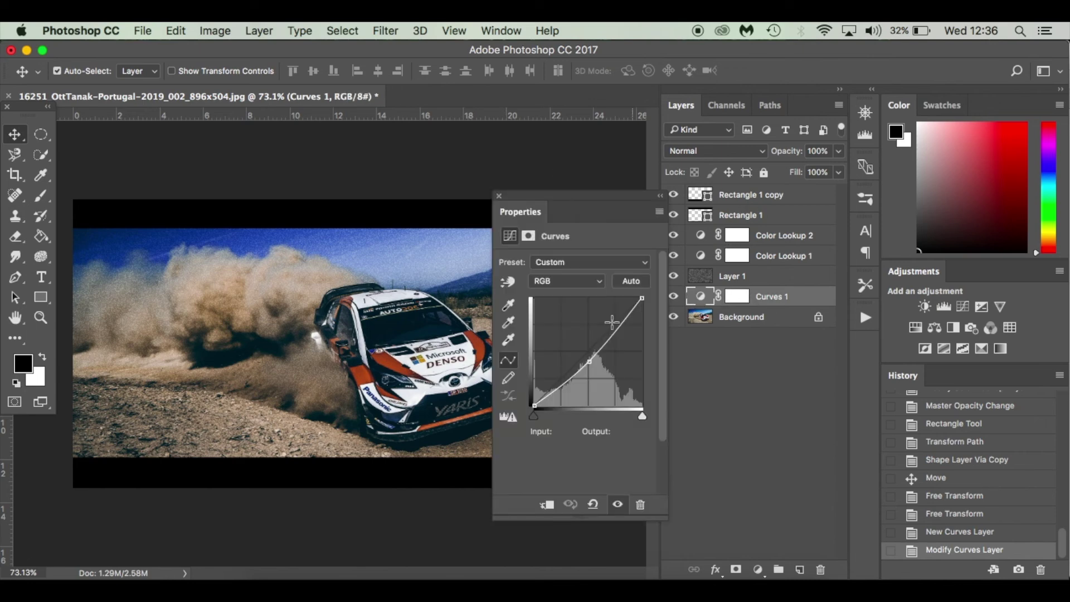
drag(588, 363, 589, 358)
click(499, 196)
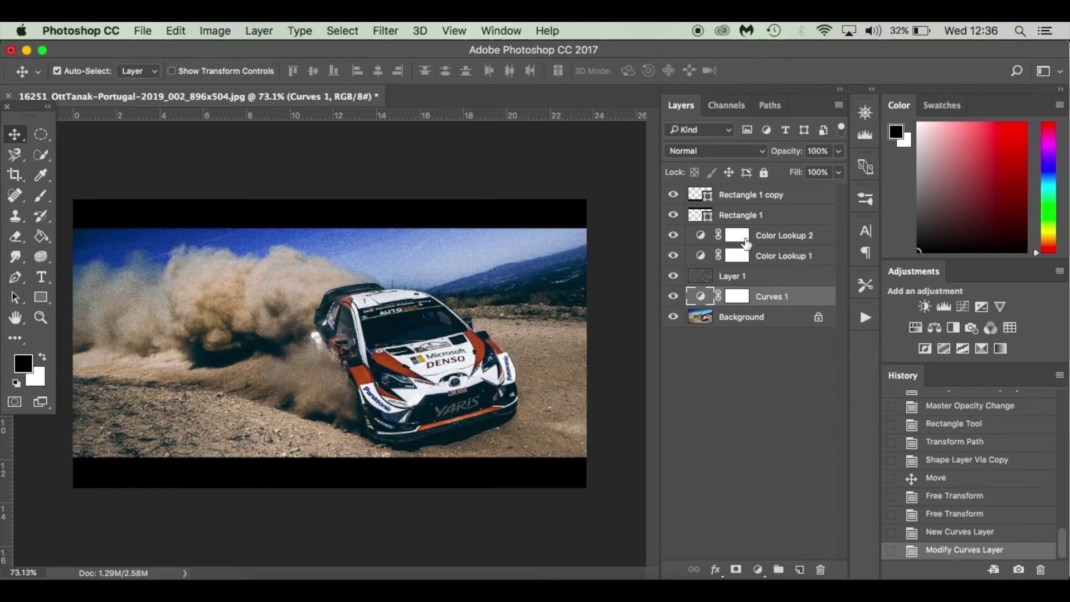
Lower the noise overlay Layer 1's opacity from 15% to about 11%.
click(792, 258)
right_click(777, 279)
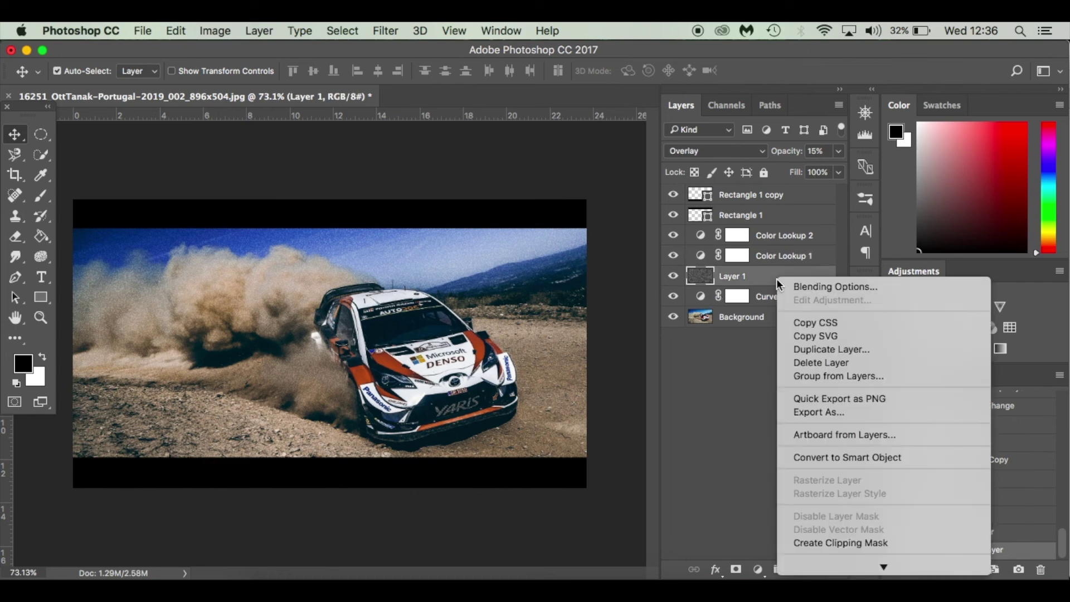
click(714, 373)
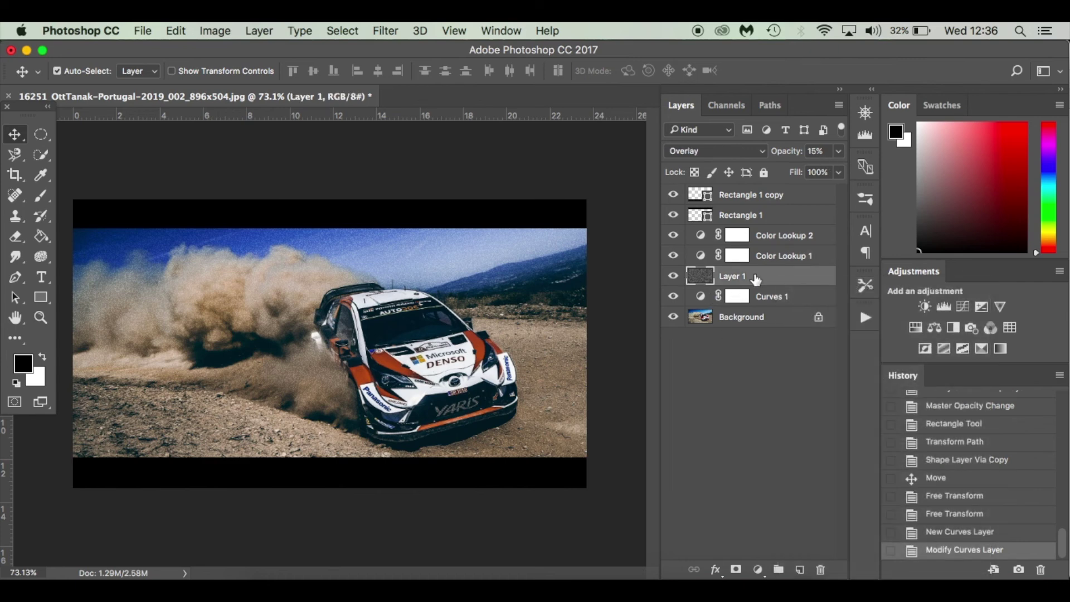
click(839, 155)
drag(774, 171, 771, 172)
click(786, 412)
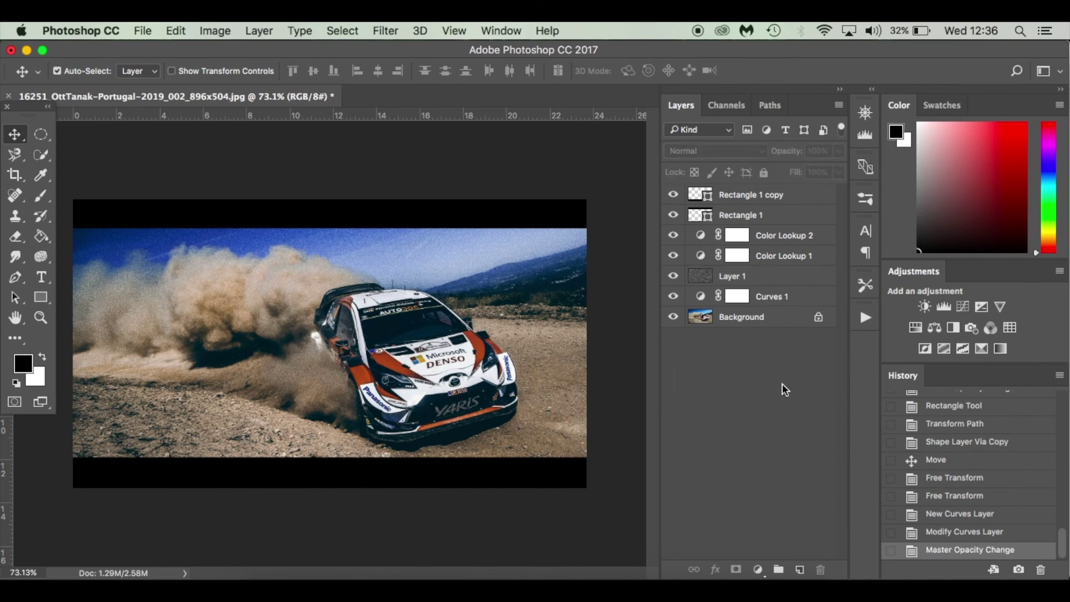